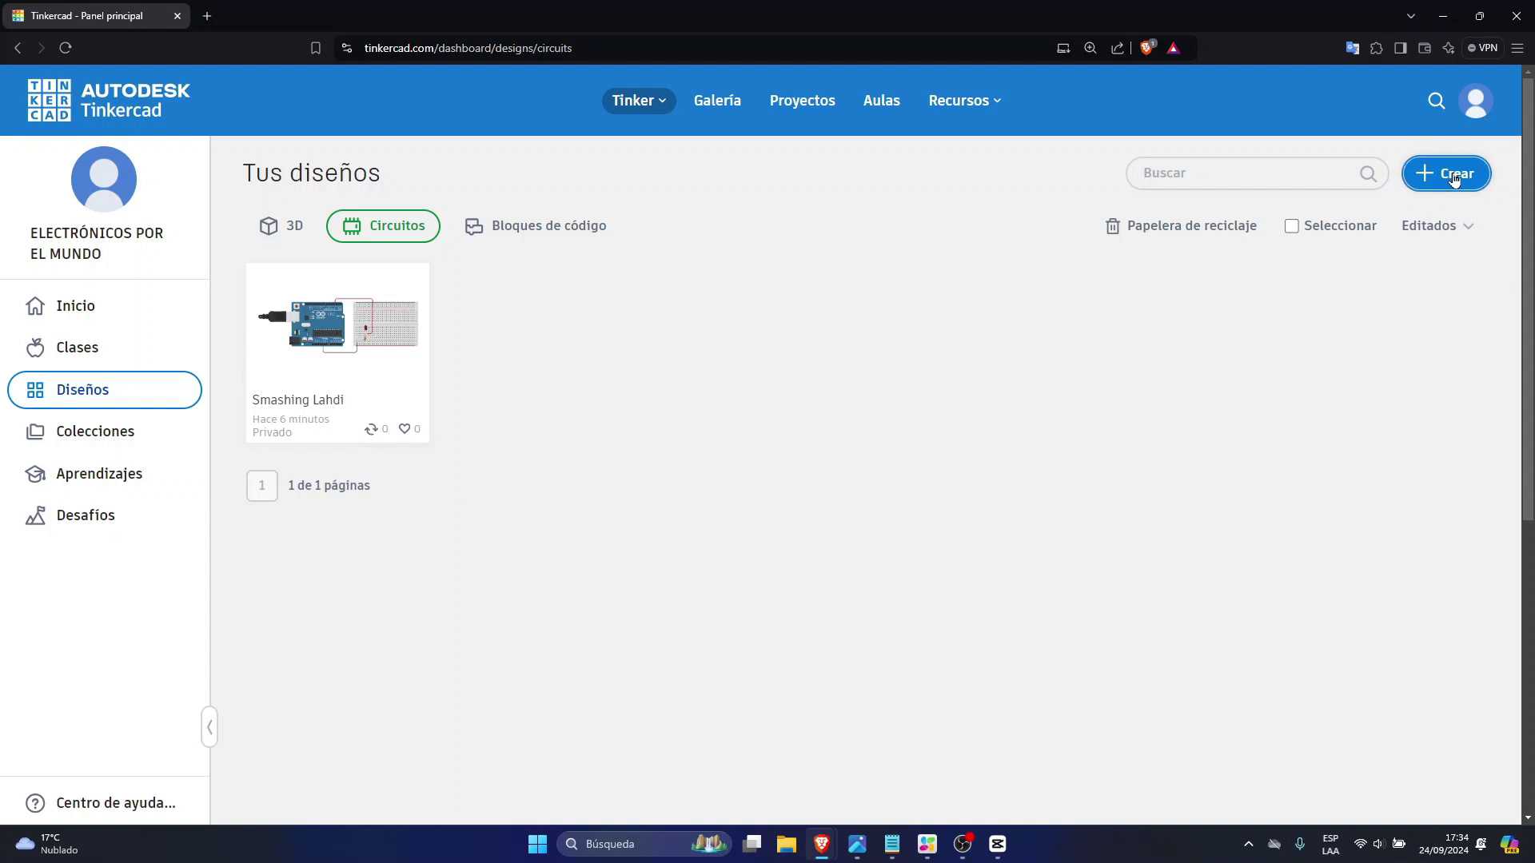
# Create a new circuit design from the designs dashboard
pyautogui.click(1426, 178)
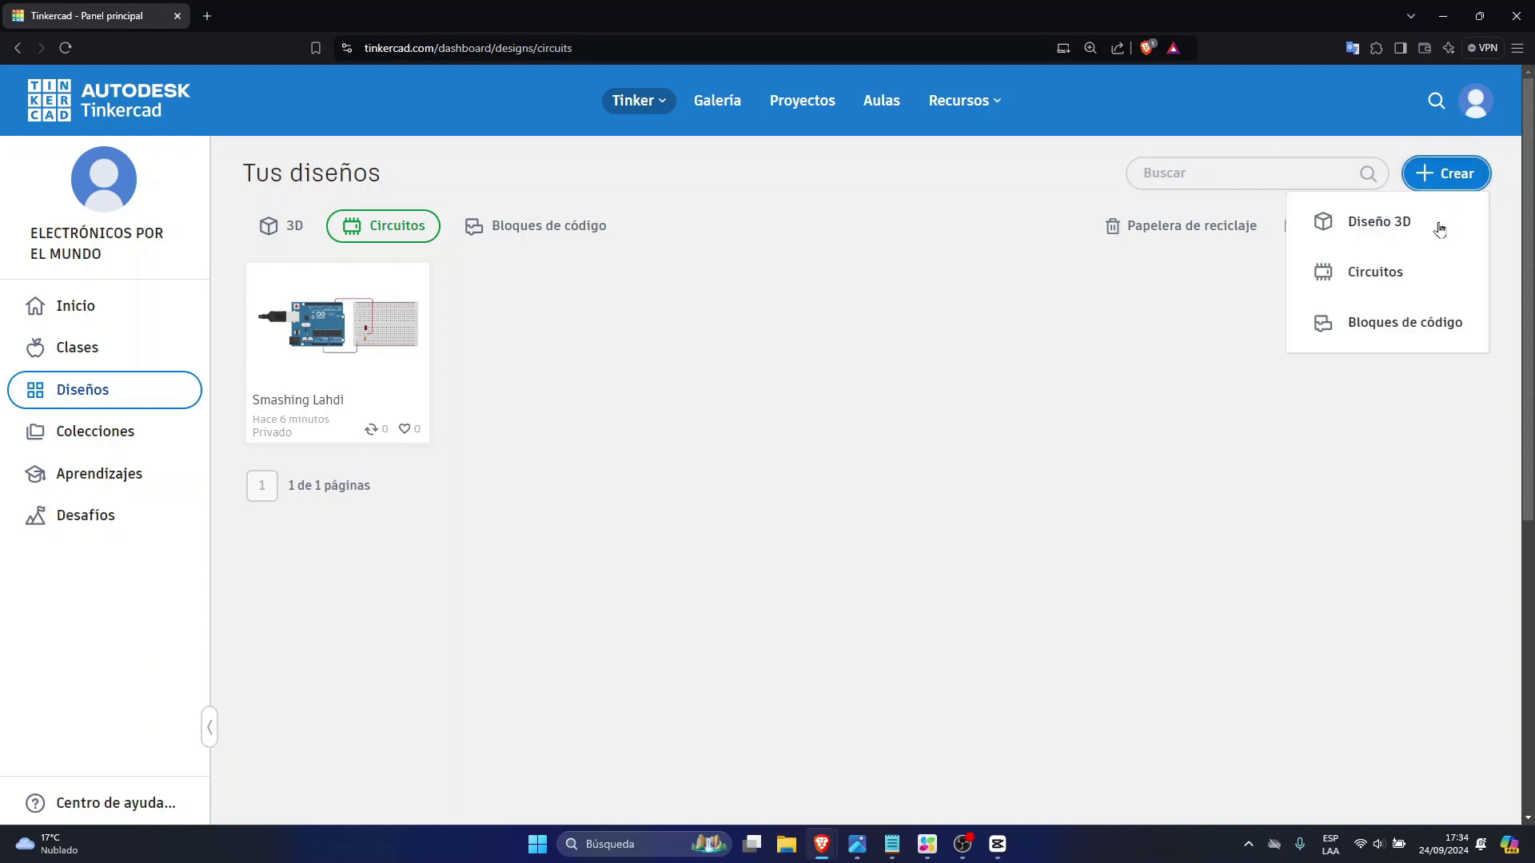
pyautogui.click(1388, 276)
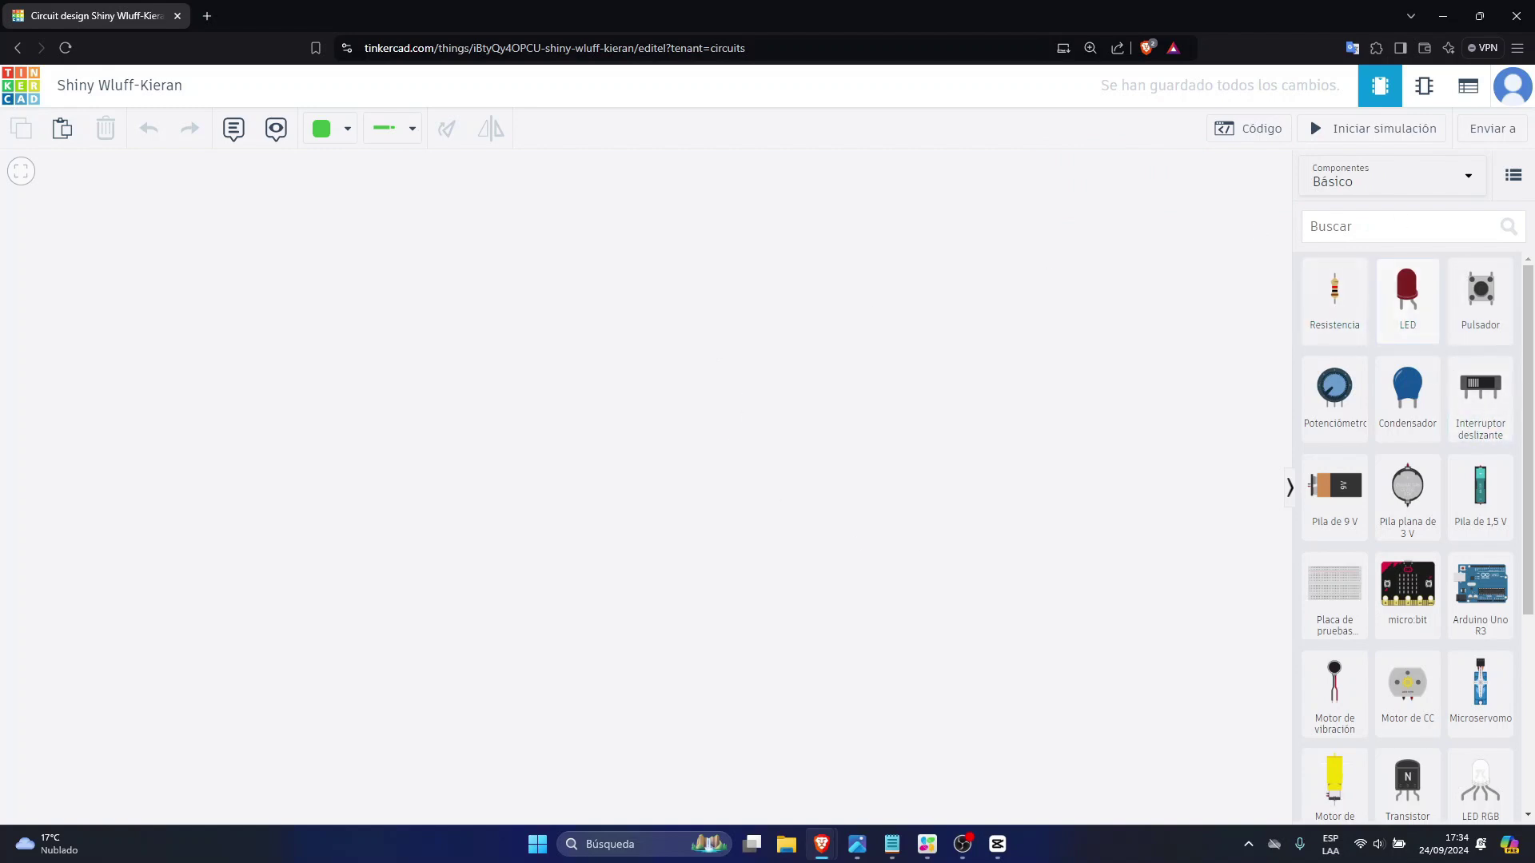
# Switch the component library from the basic set to all components (Todos)
pyautogui.scroll(-4, 1448, 470)
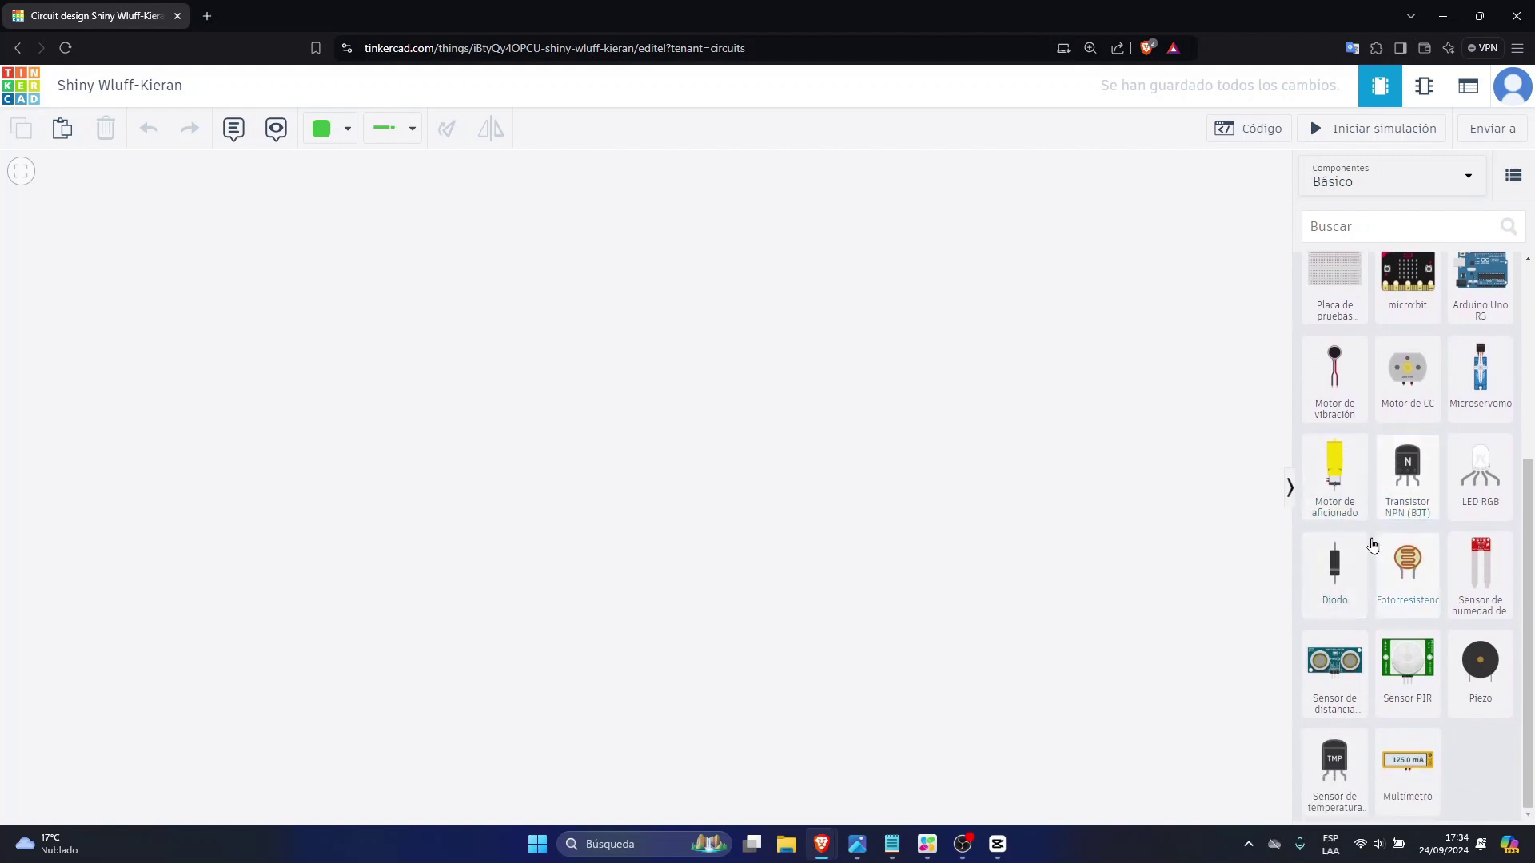
pyautogui.scroll(2, 1383, 495)
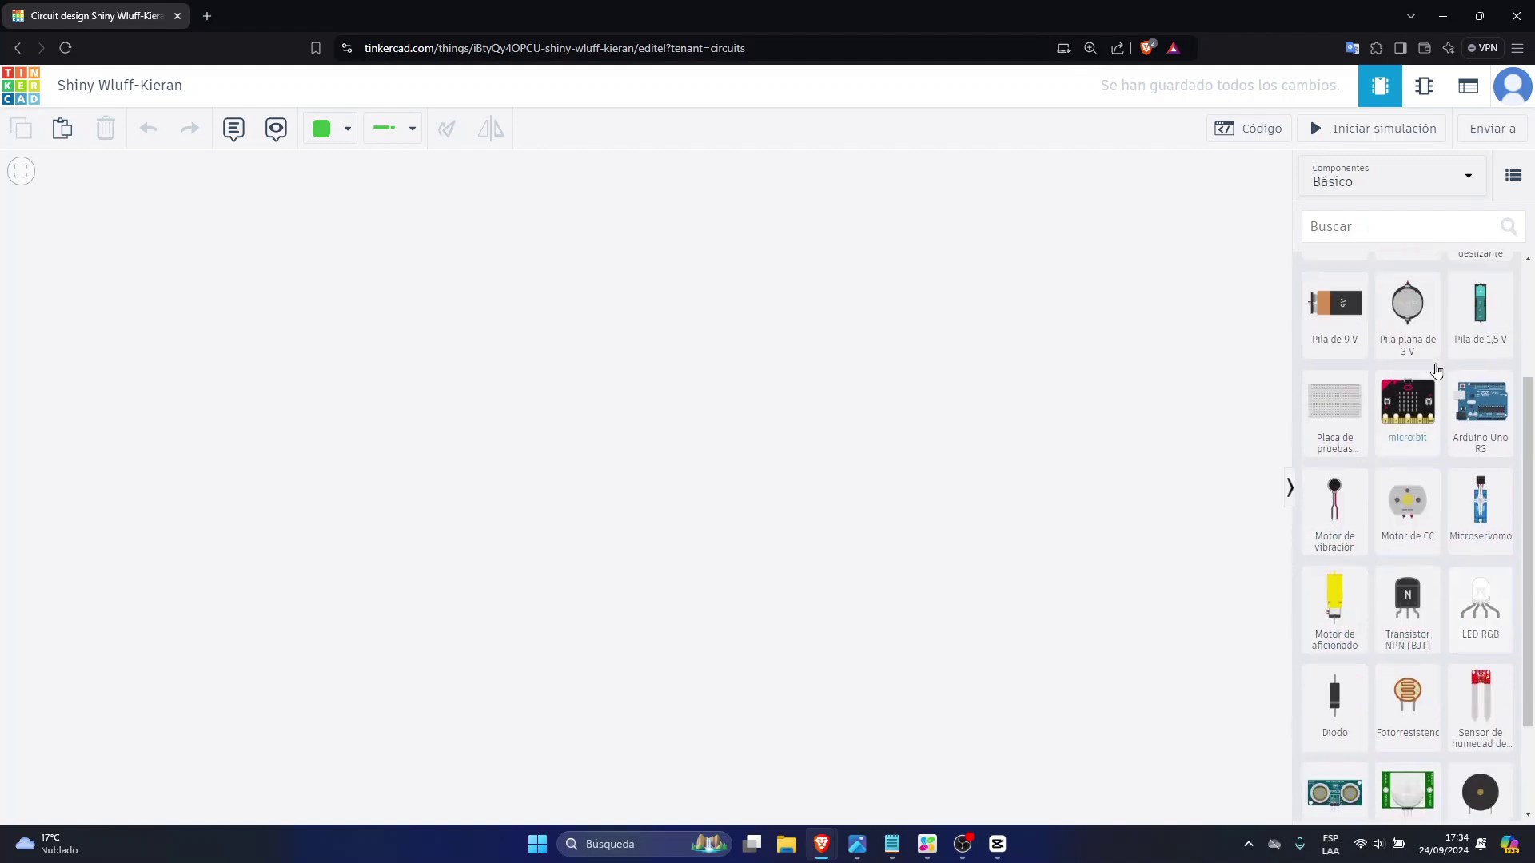
pyautogui.click(1465, 180)
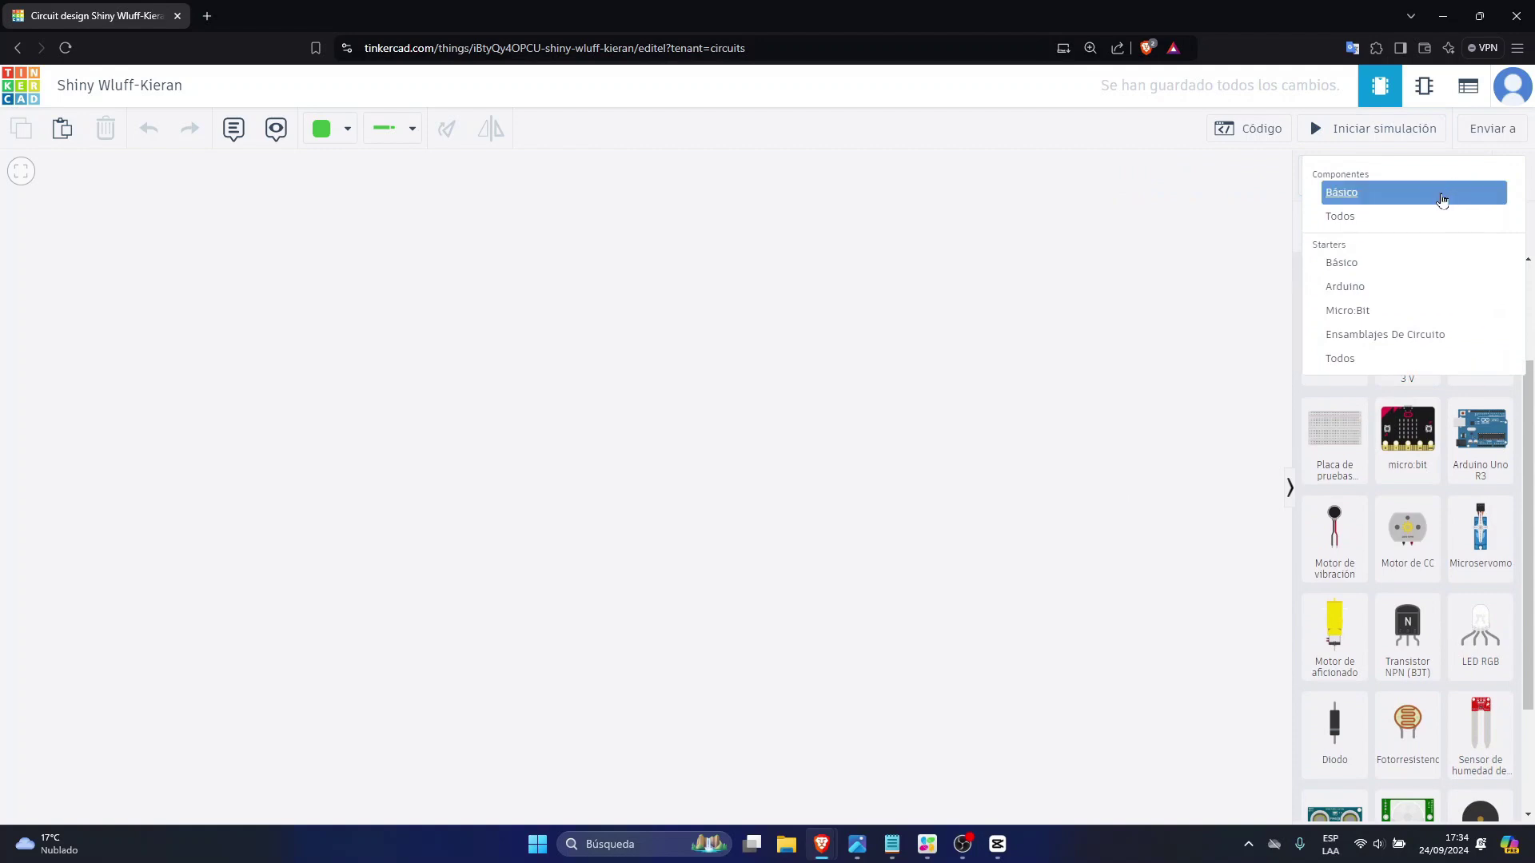
pyautogui.click(1375, 220)
# Find the Arduino Uno R3 among the microcontrollers and place it on the empty workplane
pyautogui.scroll(-4, 1415, 436)
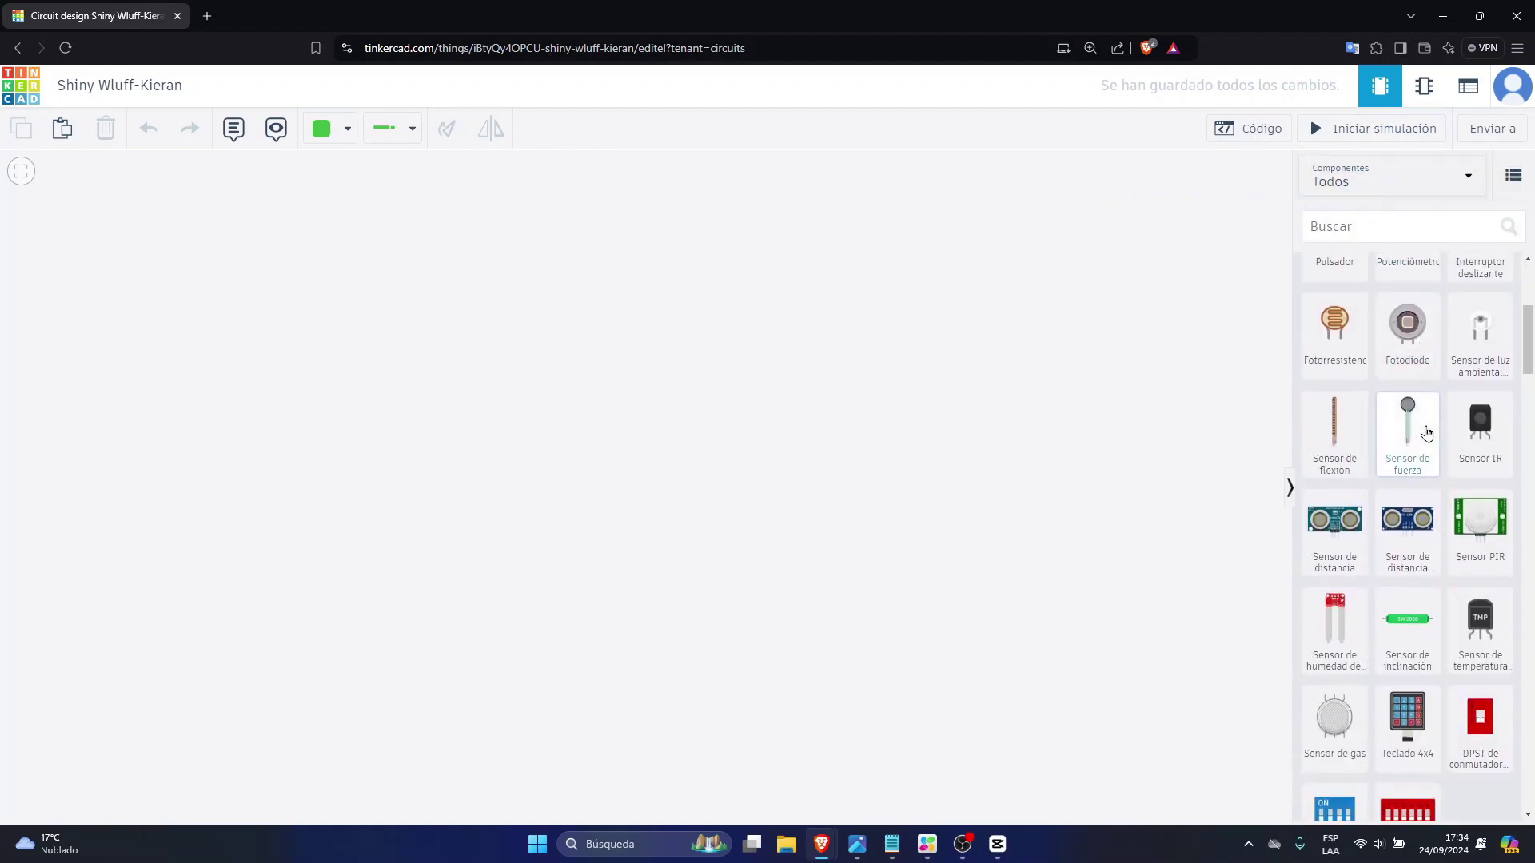
pyautogui.scroll(-10, 1426, 433)
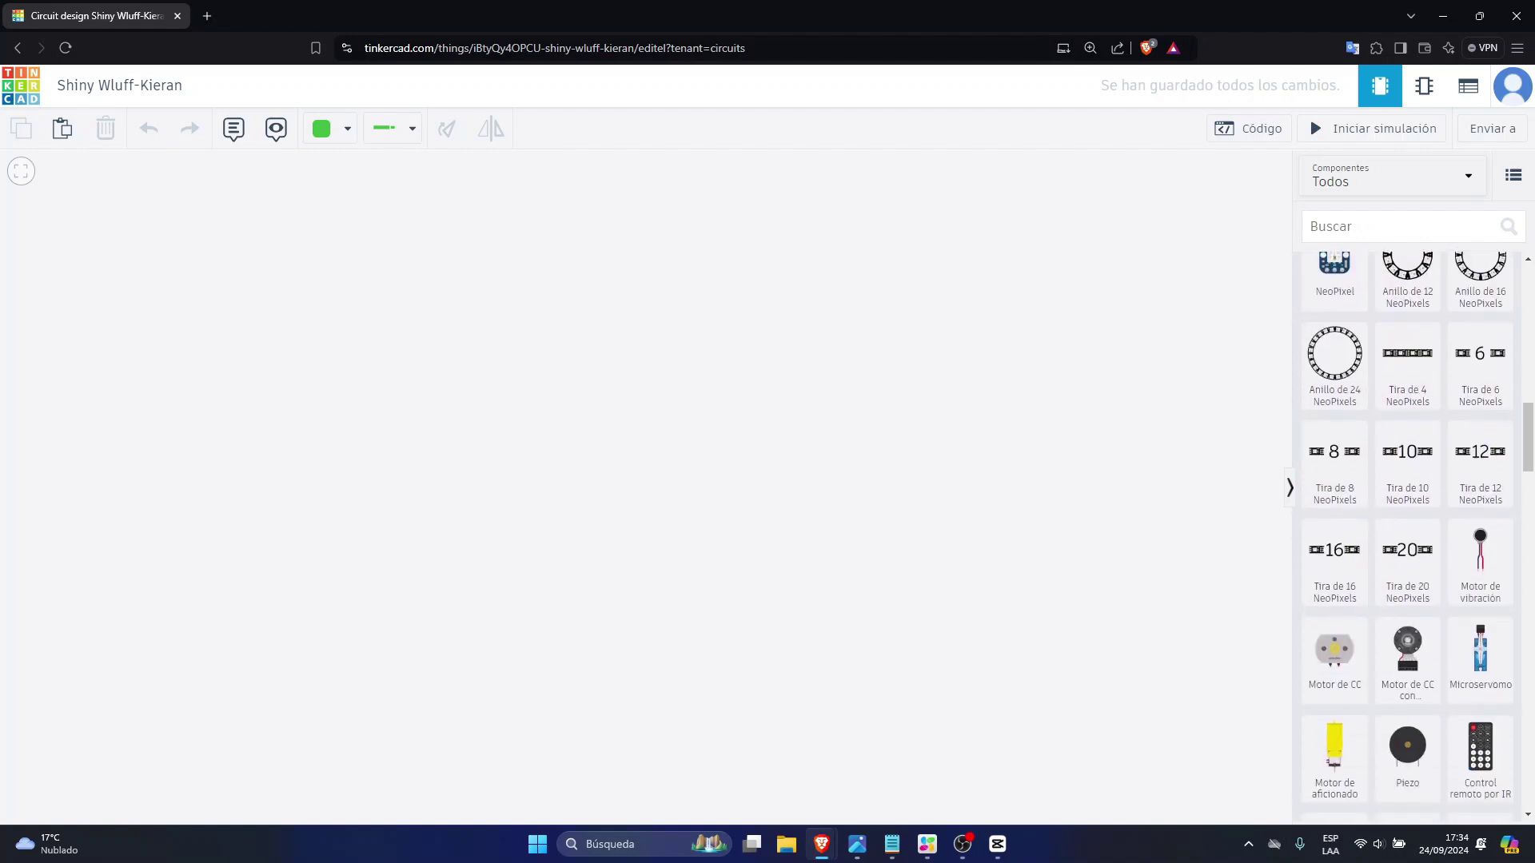
pyautogui.scroll(-6, 1487, 399)
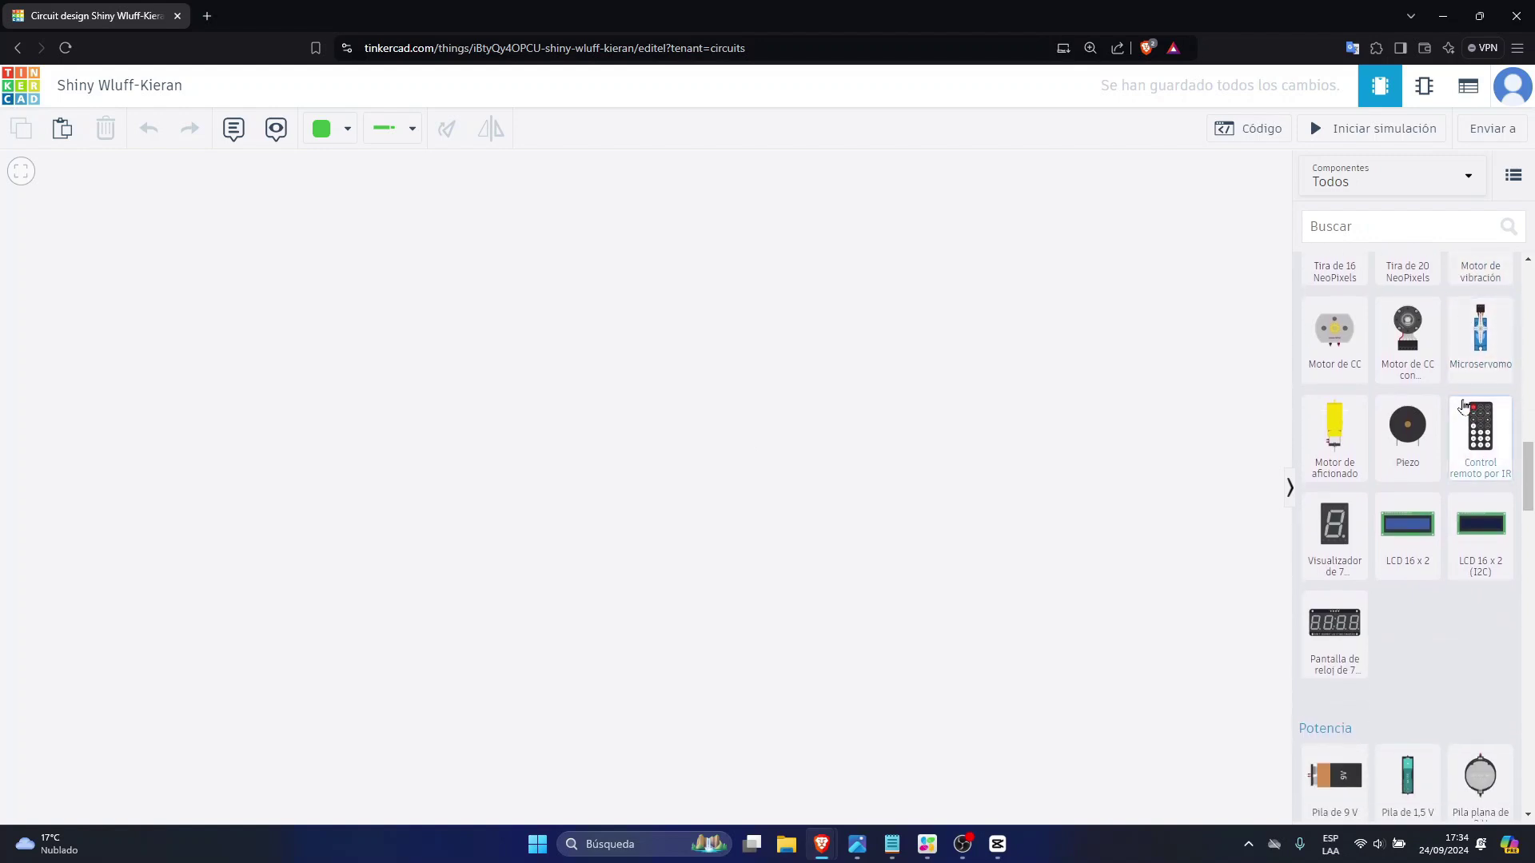
pyautogui.scroll(-7, 1460, 404)
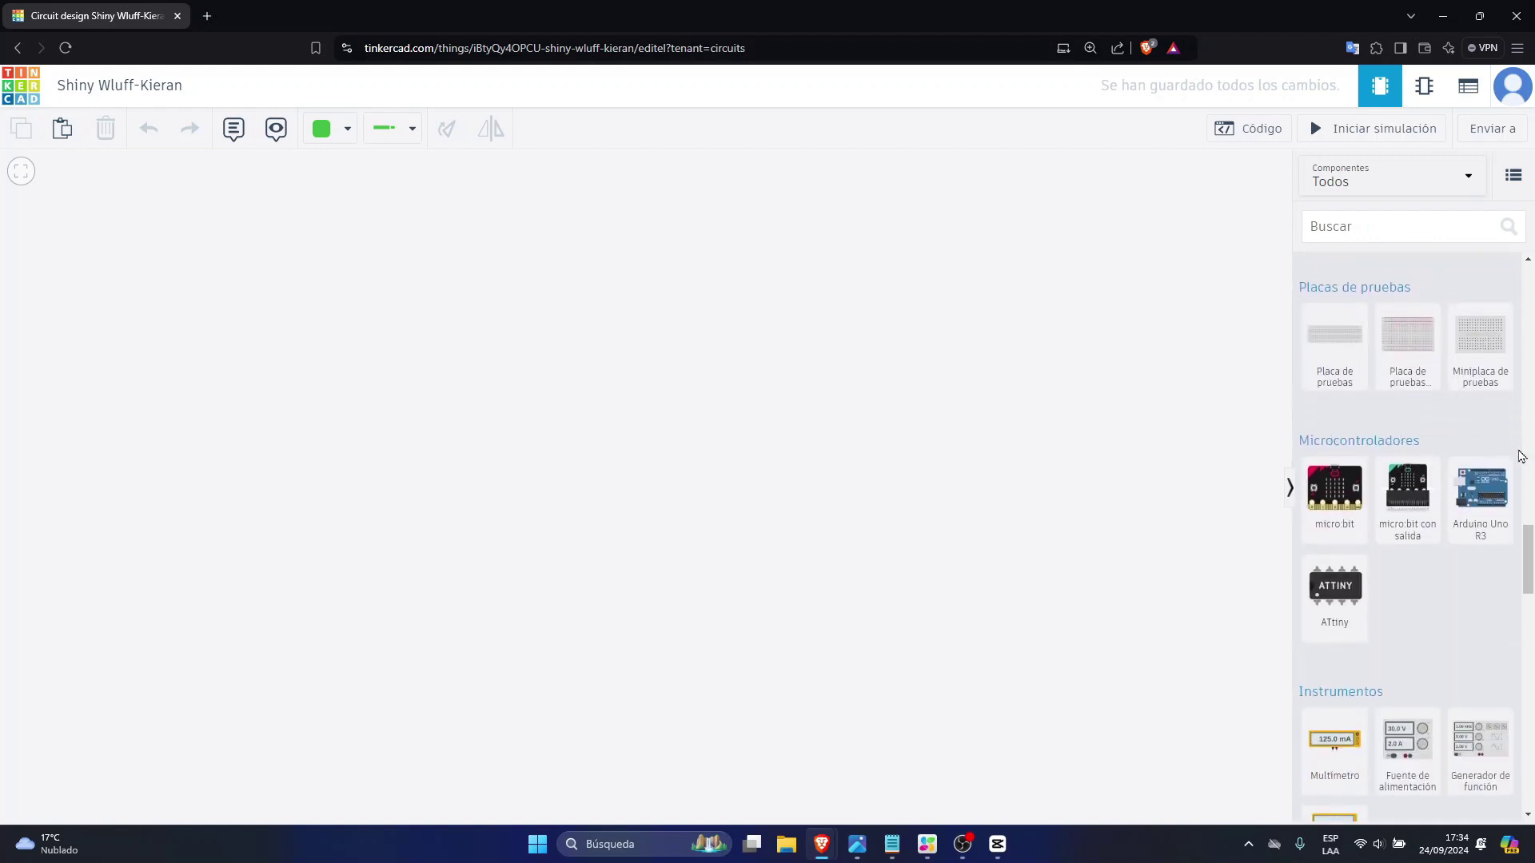
pyautogui.scroll(-1, 1413, 406)
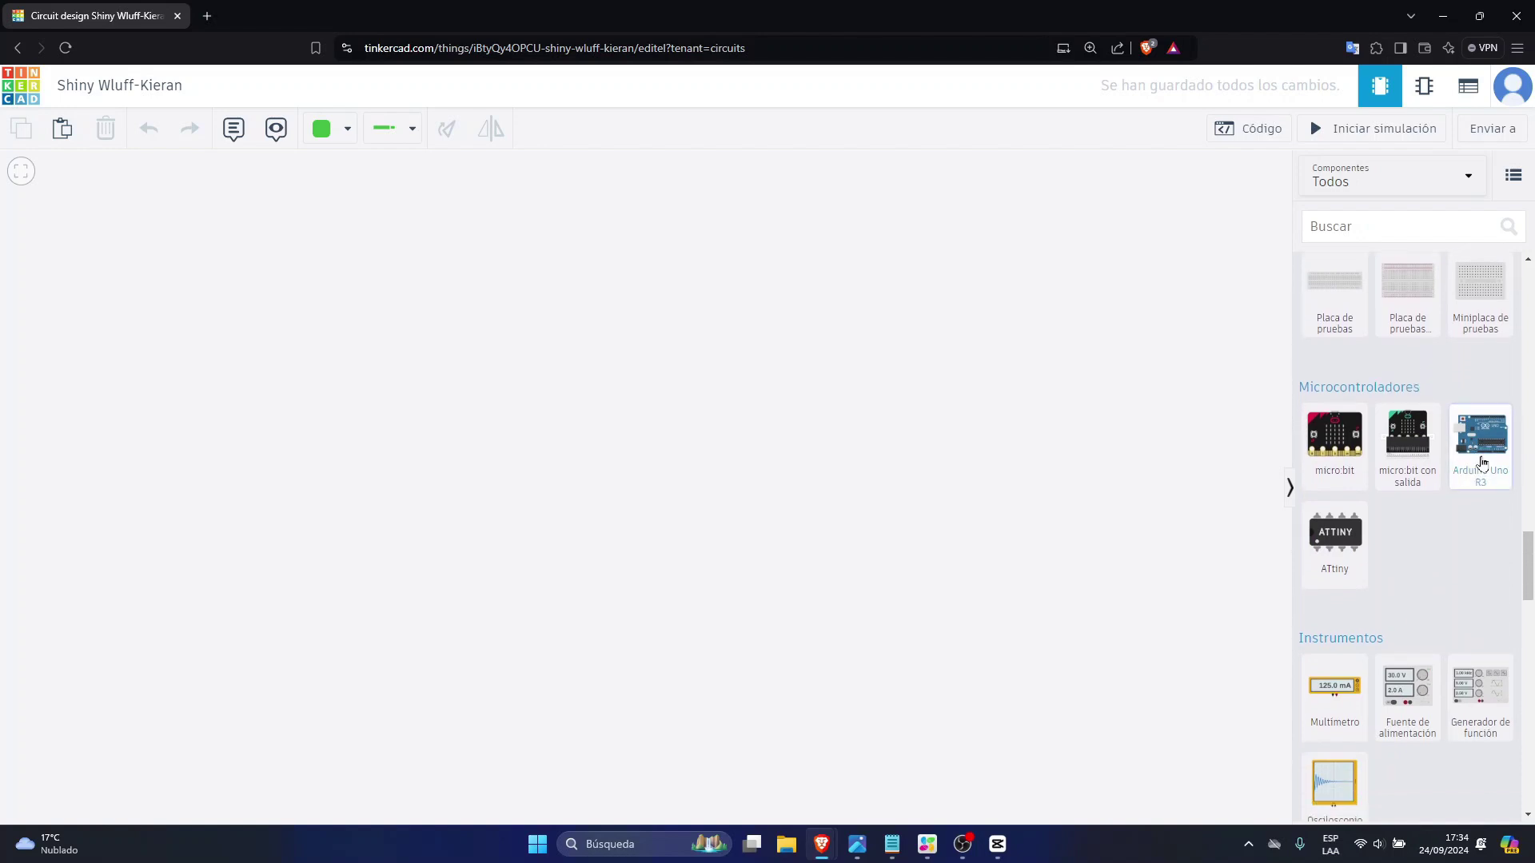
pyautogui.moveTo(1488, 453); pyautogui.dragTo(659, 447)
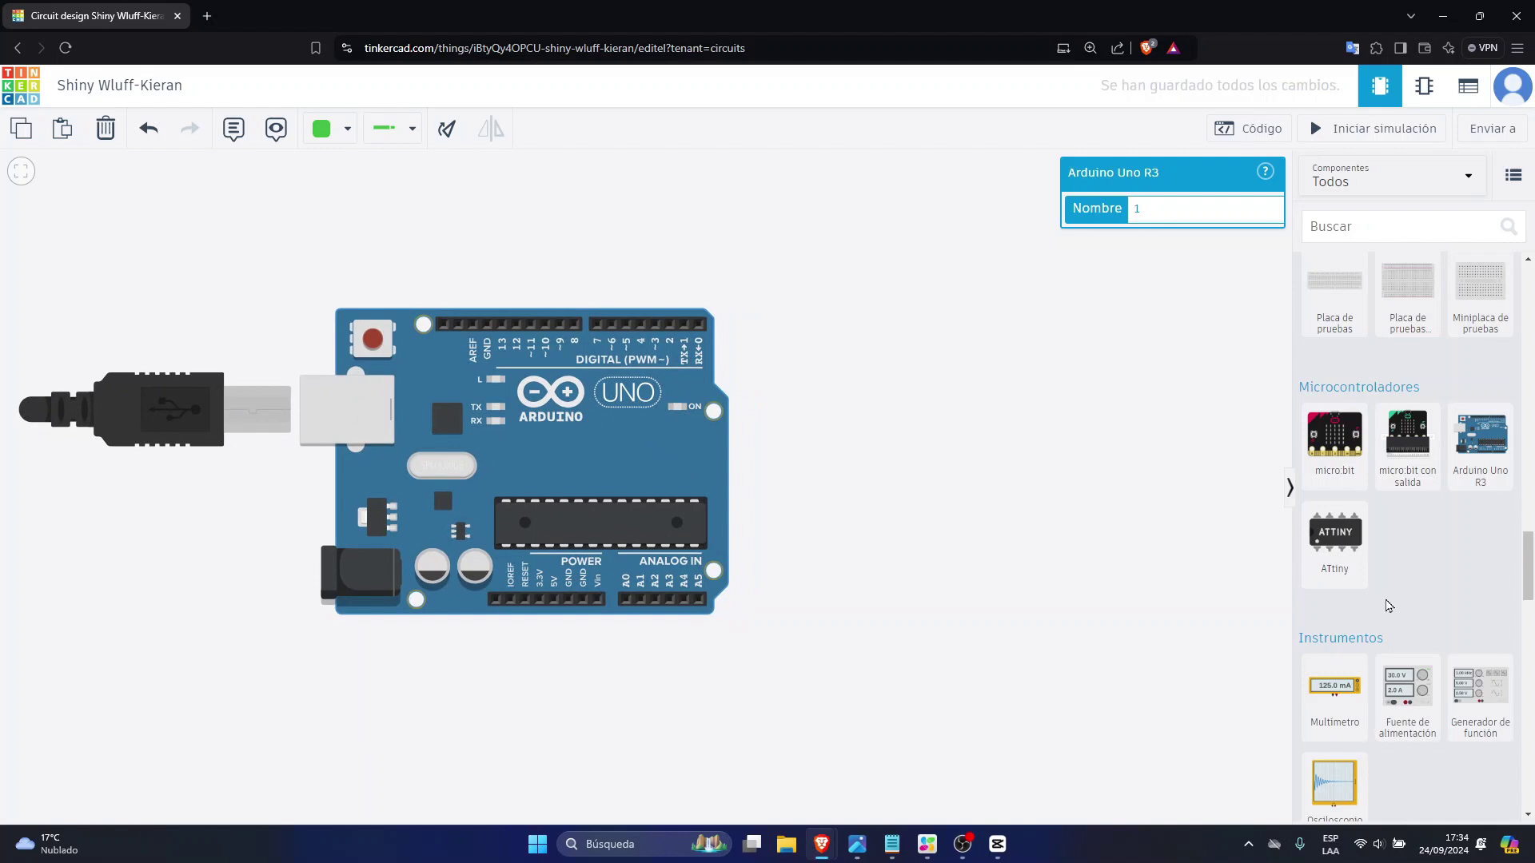
# Place a small breadboard (Placa de pruebas pequeña) beside the USB-free end of the Arduino
pyautogui.scroll(1, 1453, 567)
pyautogui.scroll(2, 1453, 567)
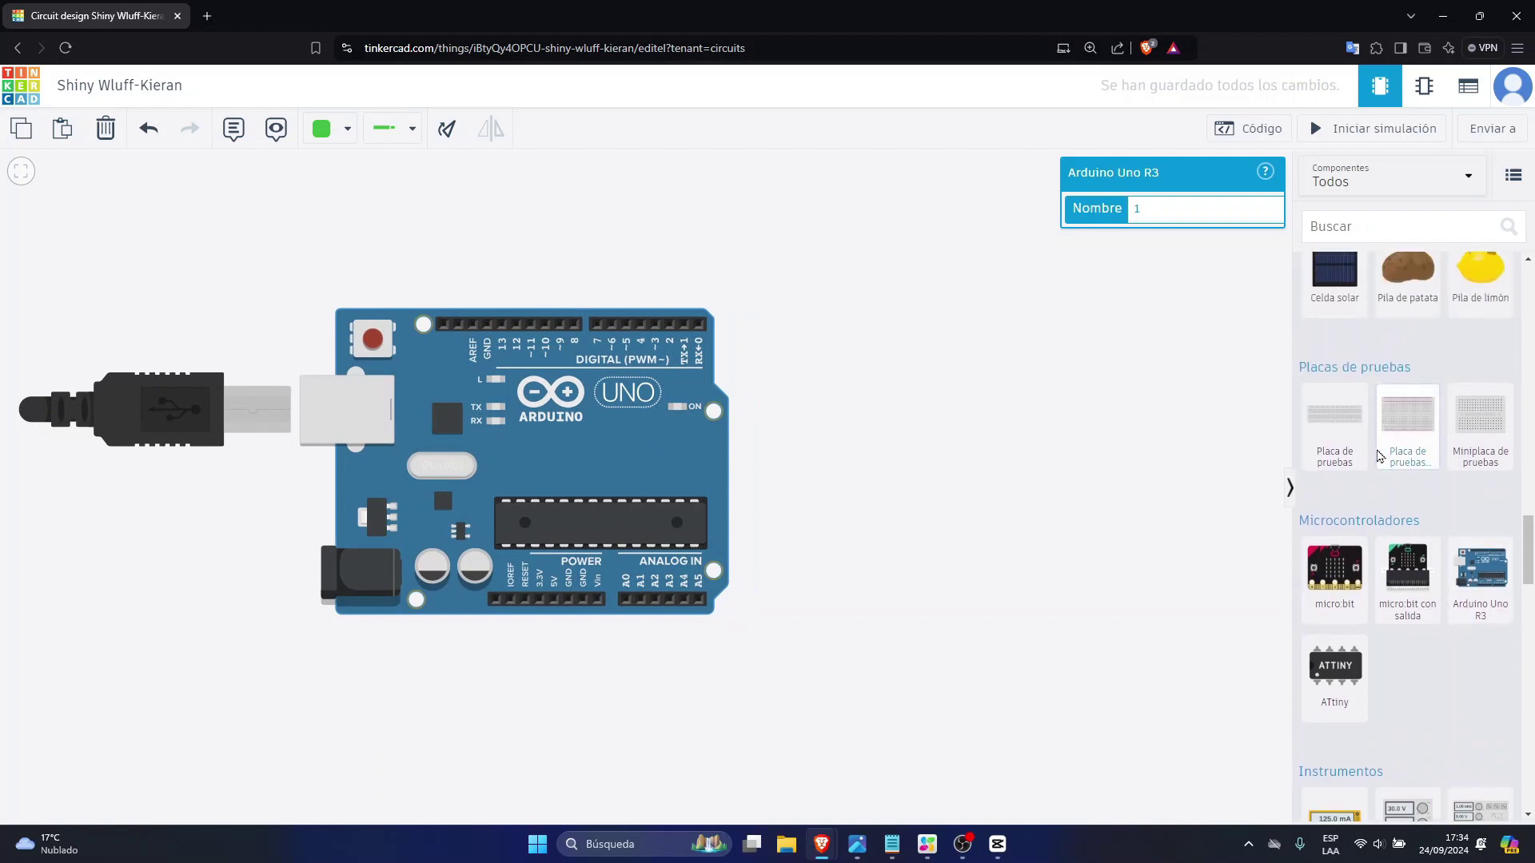
pyautogui.moveTo(1412, 421); pyautogui.dragTo(971, 478)
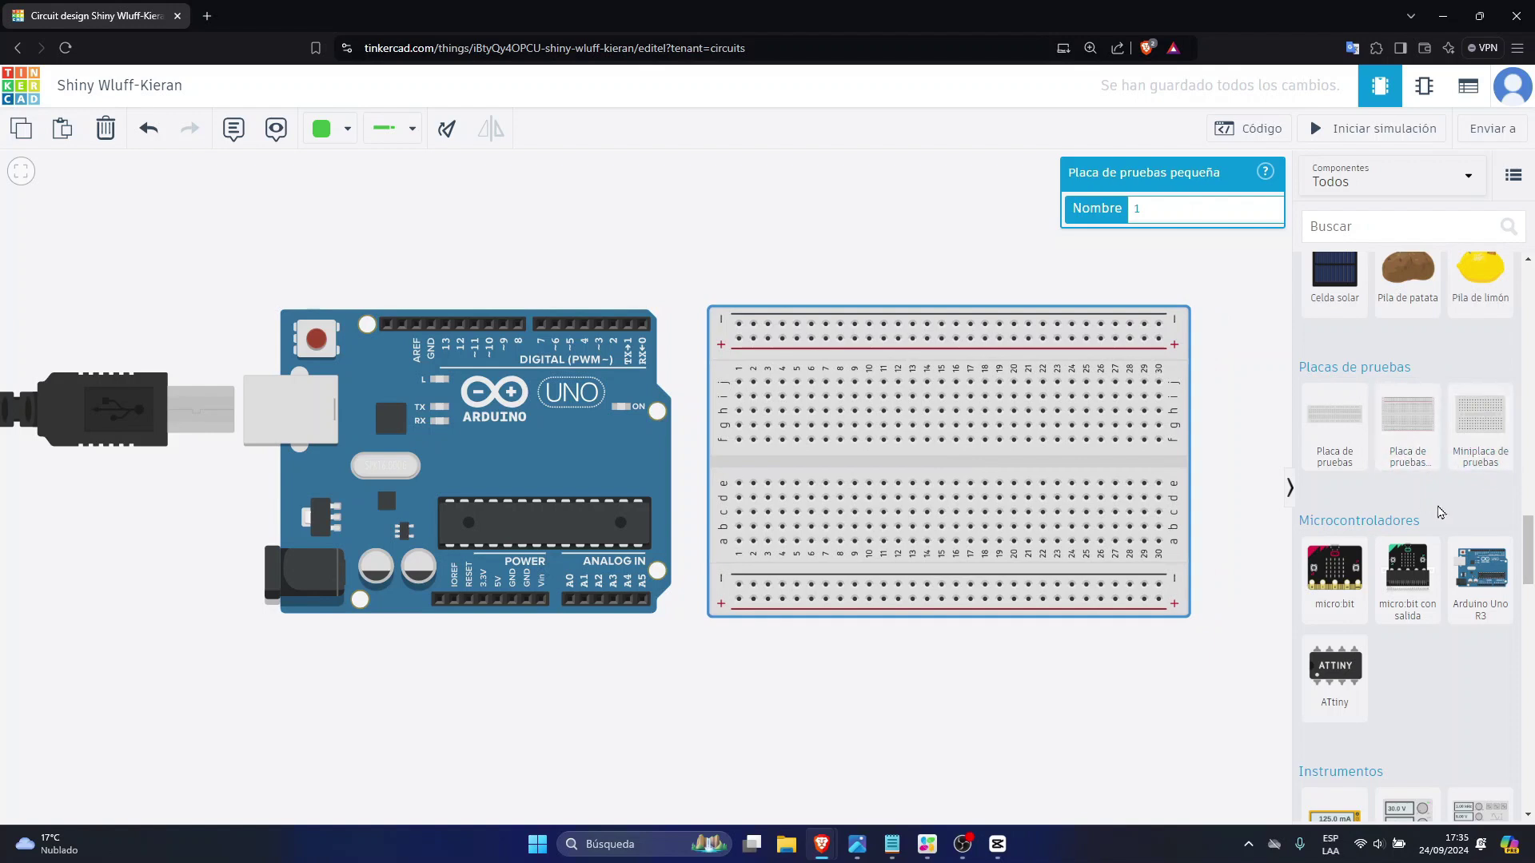
# Find the resistor (Resistencia) among the general components and place one below the breadboard
pyautogui.scroll(-5, 1442, 488)
pyautogui.scroll(-4, 1442, 491)
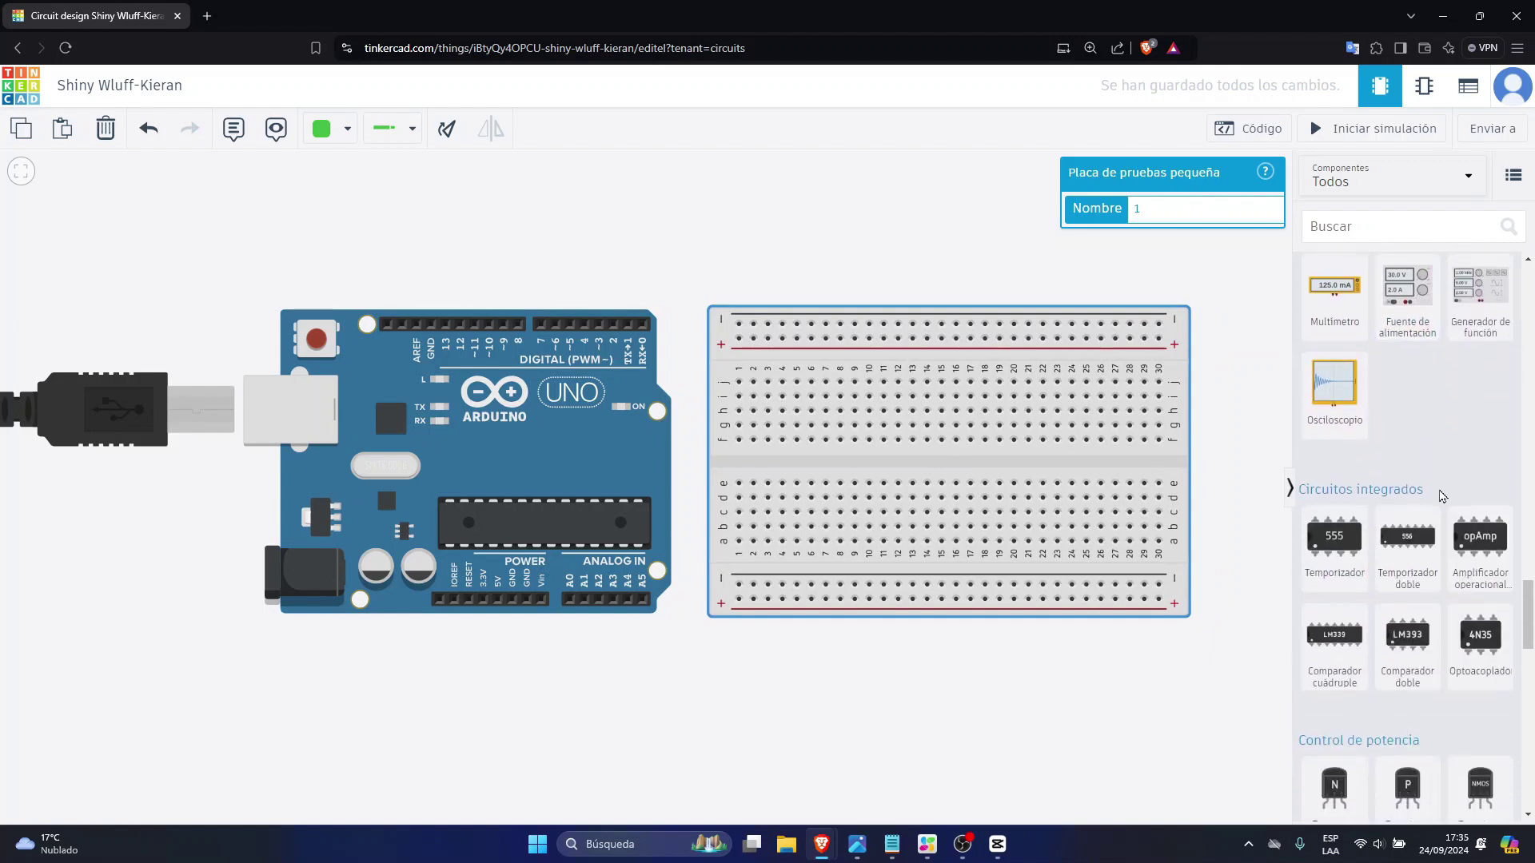
pyautogui.scroll(5, 1447, 496)
pyautogui.scroll(10, 1453, 512)
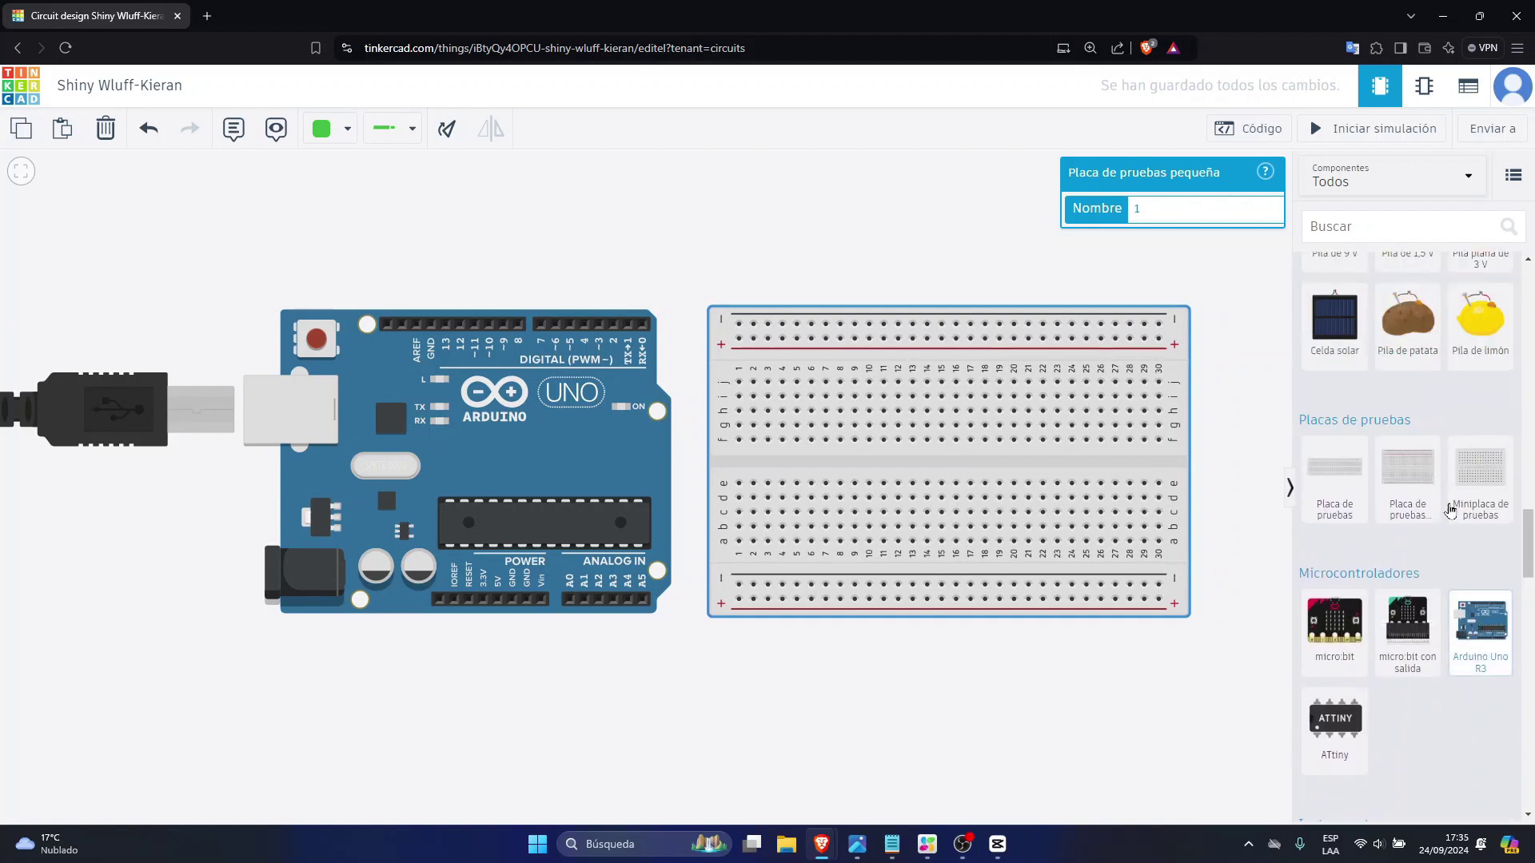
pyautogui.scroll(10, 1448, 514)
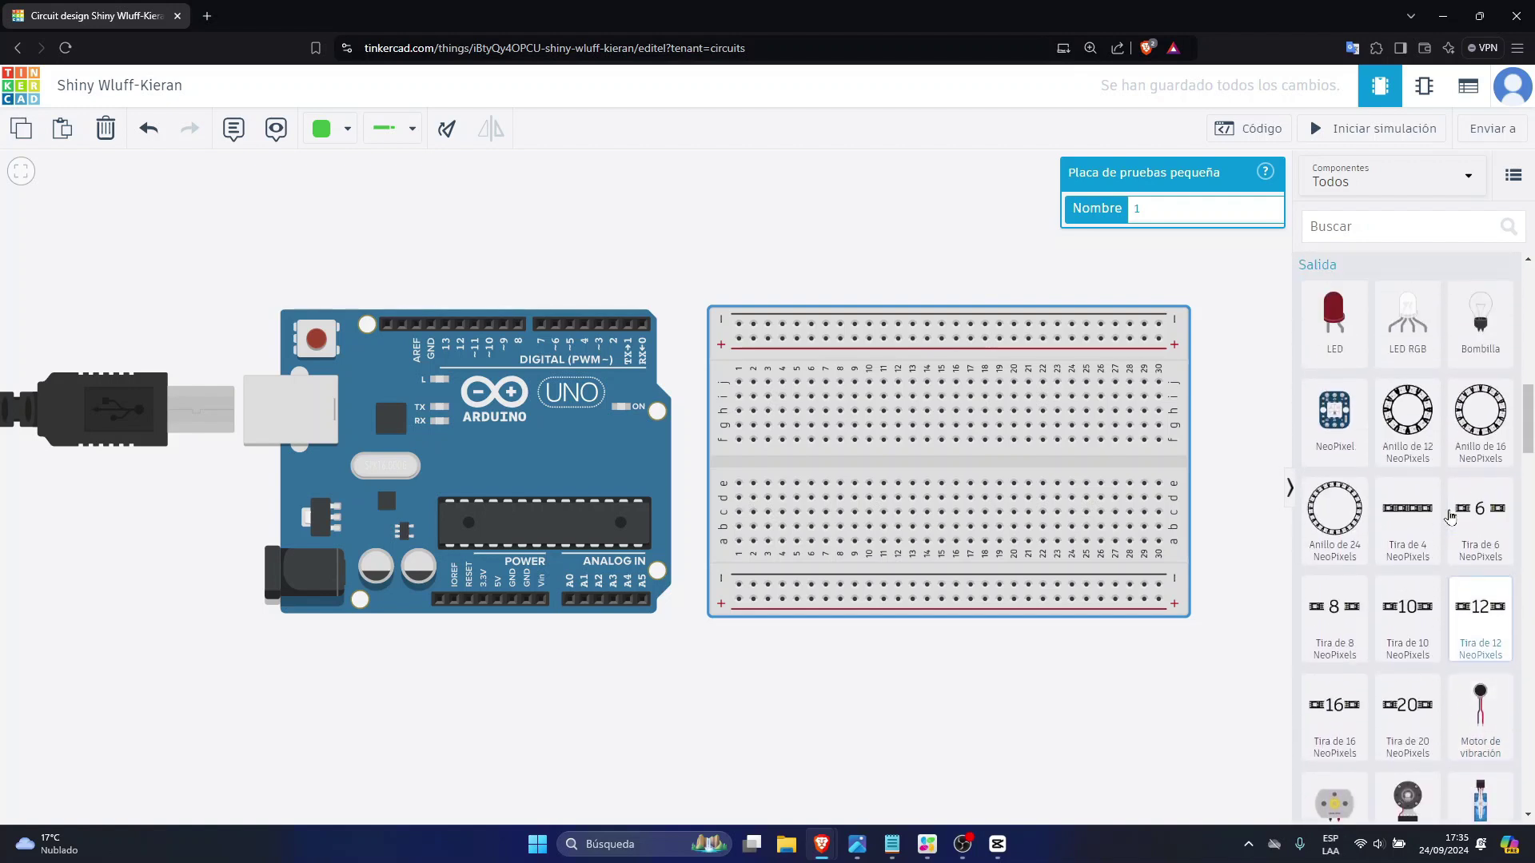
pyautogui.scroll(2, 1448, 515)
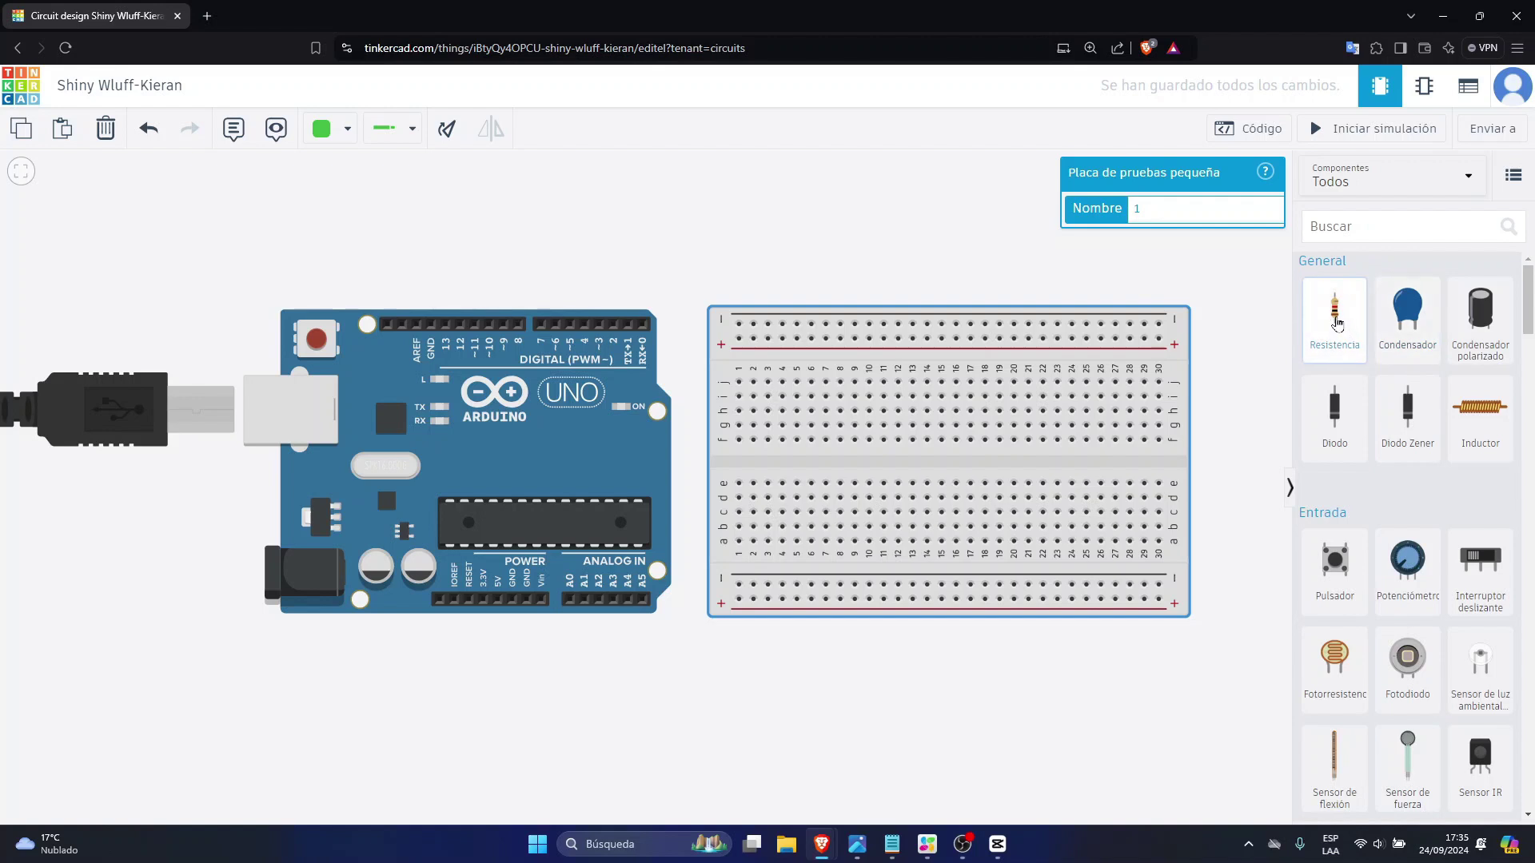
pyautogui.moveTo(1334, 316); pyautogui.dragTo(807, 720)
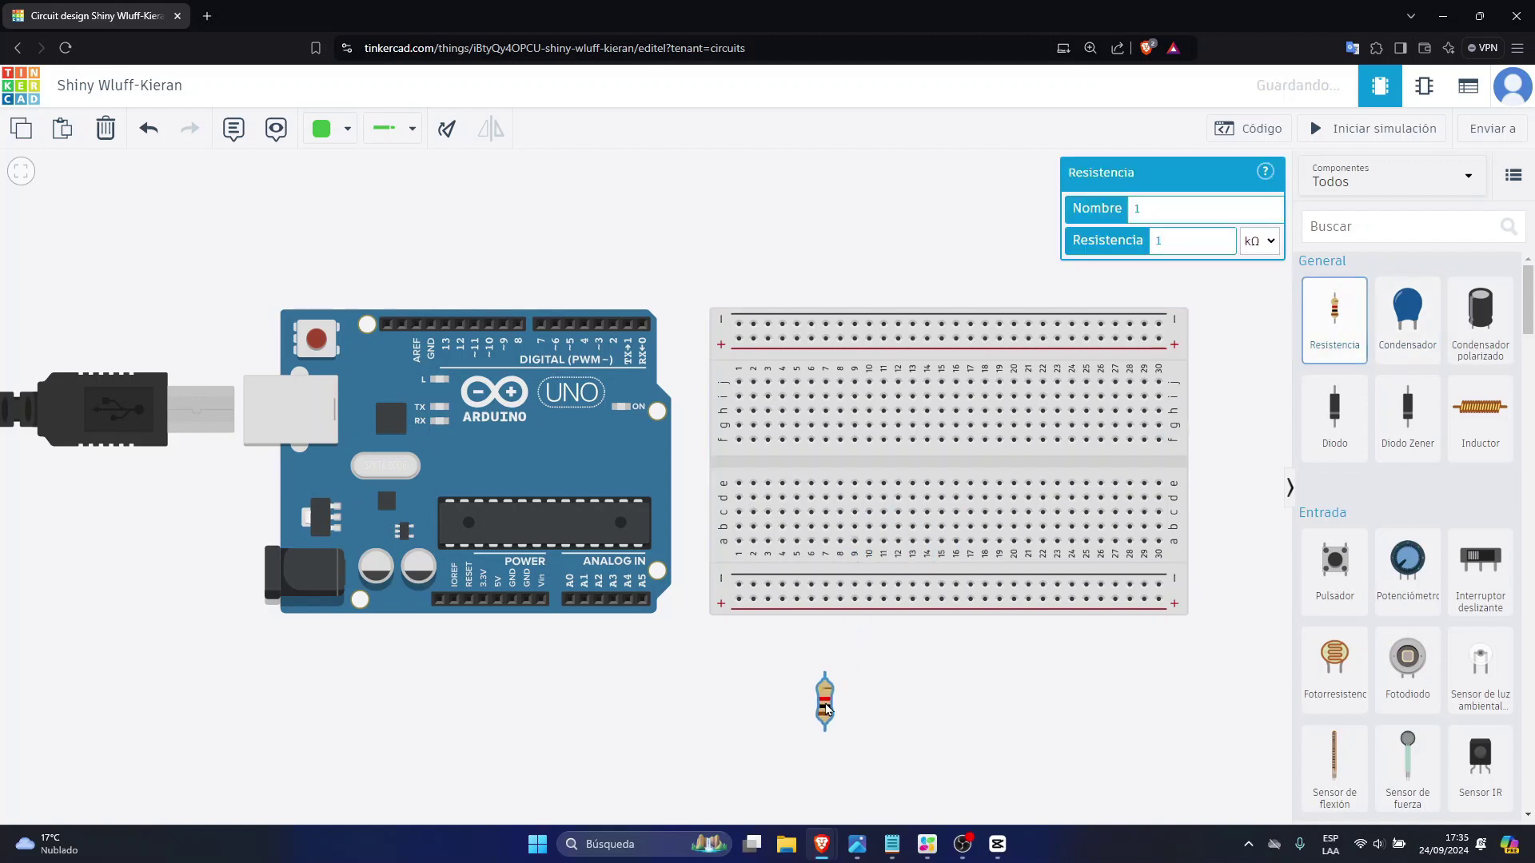
# Find the LED among the output components and place one below the breadboard beside the resistor
pyautogui.scroll(-4, 1462, 436)
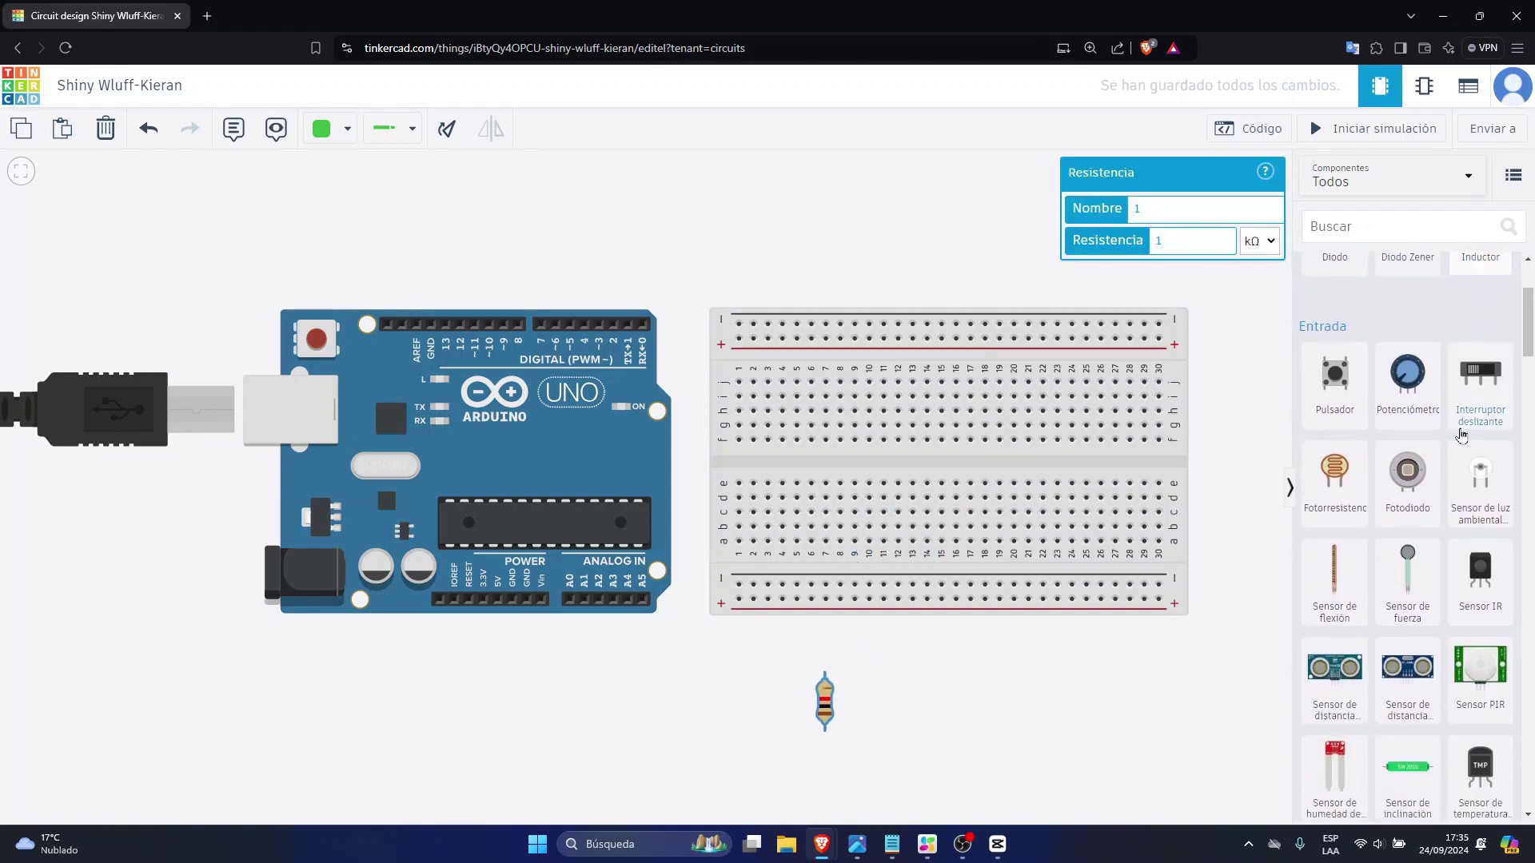
pyautogui.scroll(-5, 1462, 435)
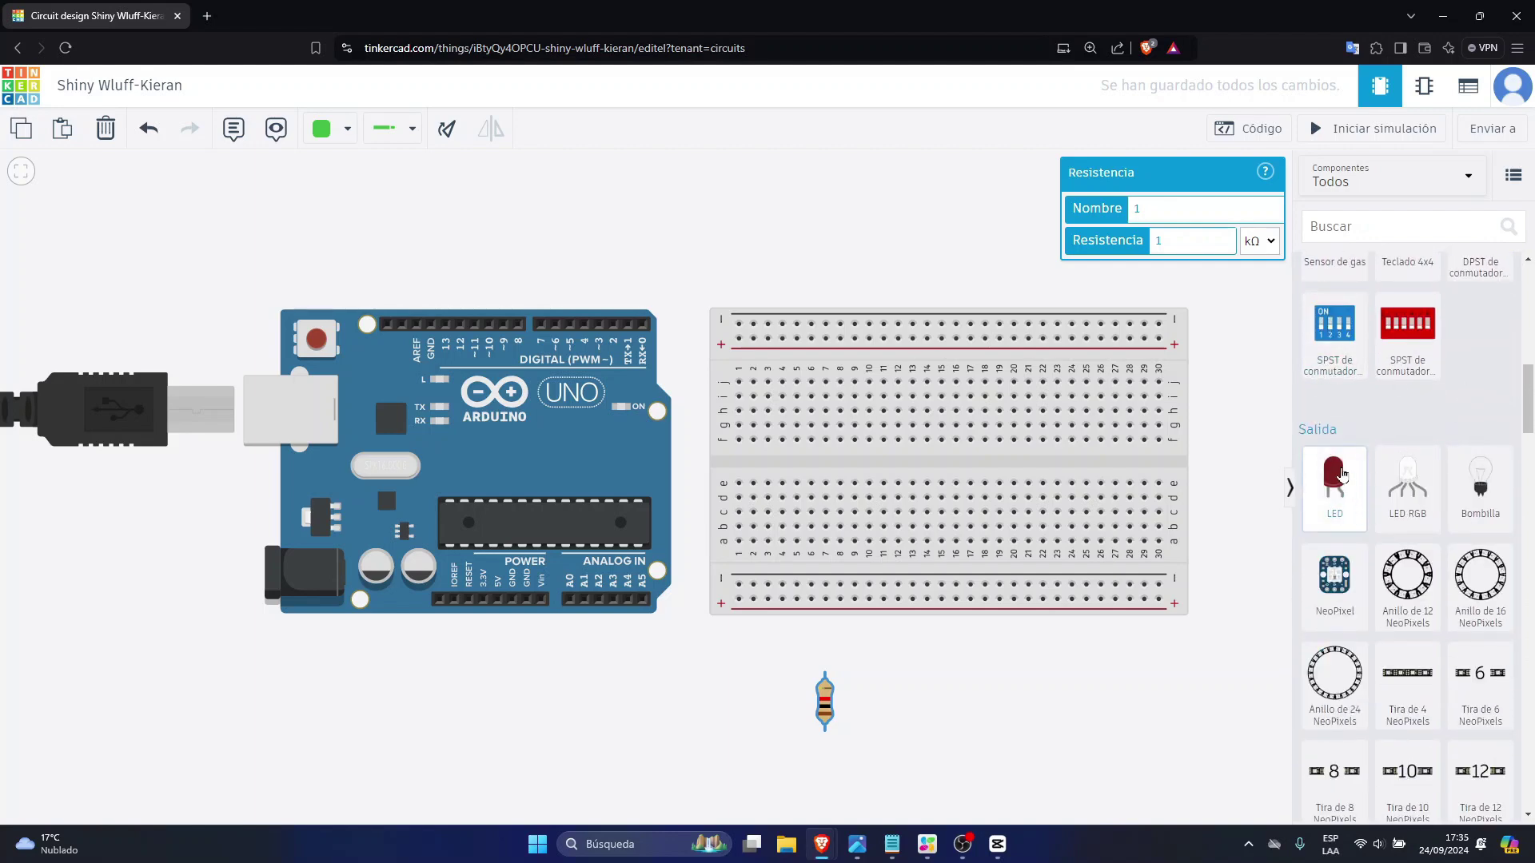
pyautogui.moveTo(1342, 474); pyautogui.dragTo(893, 645)
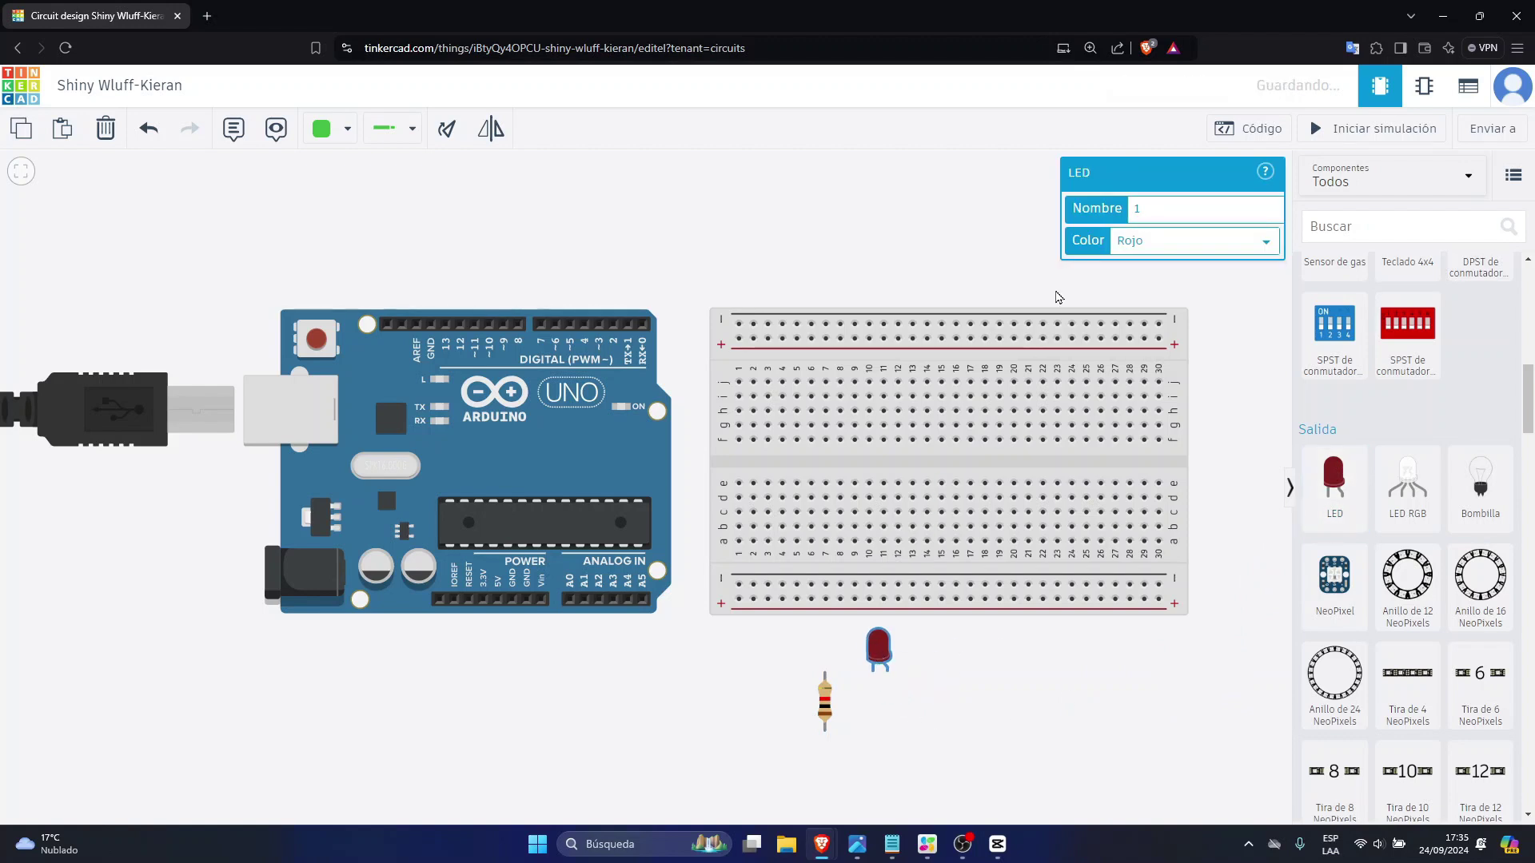
# Try the green color (Verde) on the LED, return it to red (Rojo) and deselect it
pyautogui.click(1261, 241)
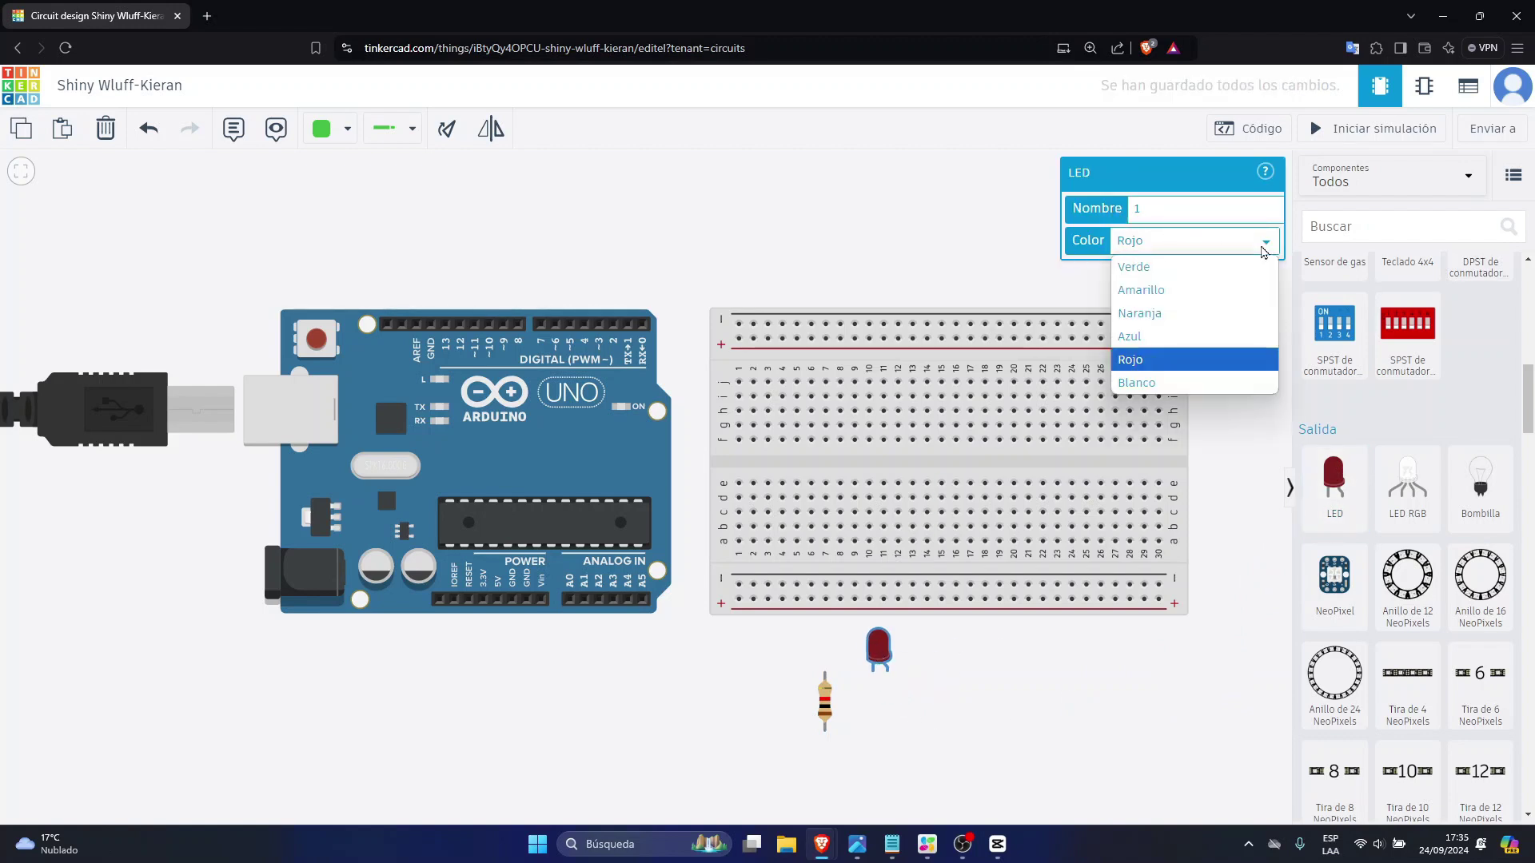
pyautogui.click(1183, 264)
pyautogui.click(879, 689)
pyautogui.click(879, 651)
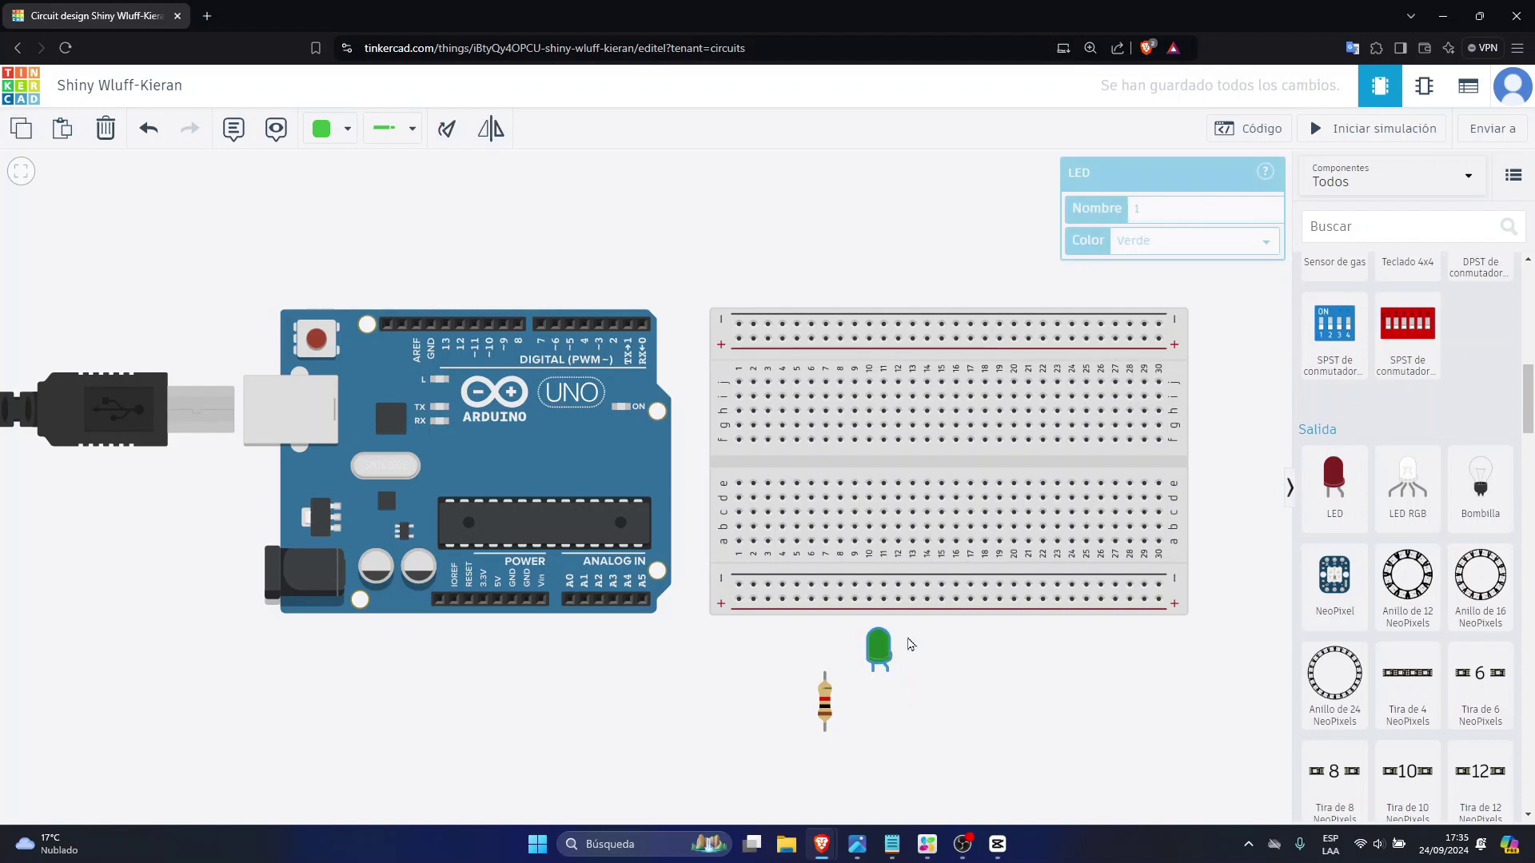
pyautogui.click(1260, 243)
pyautogui.click(1182, 361)
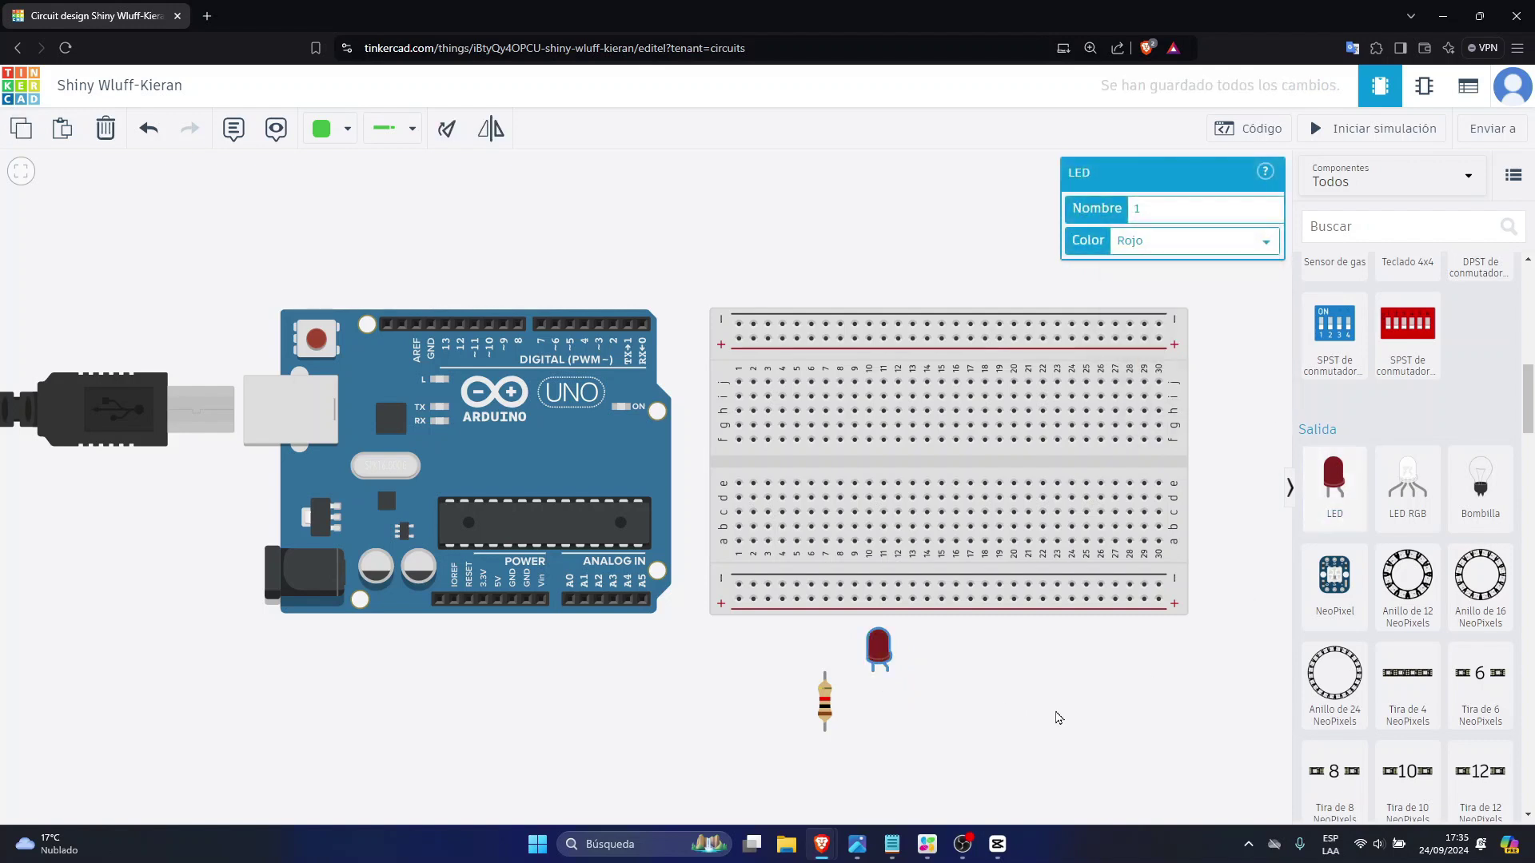
pyautogui.click(1023, 699)
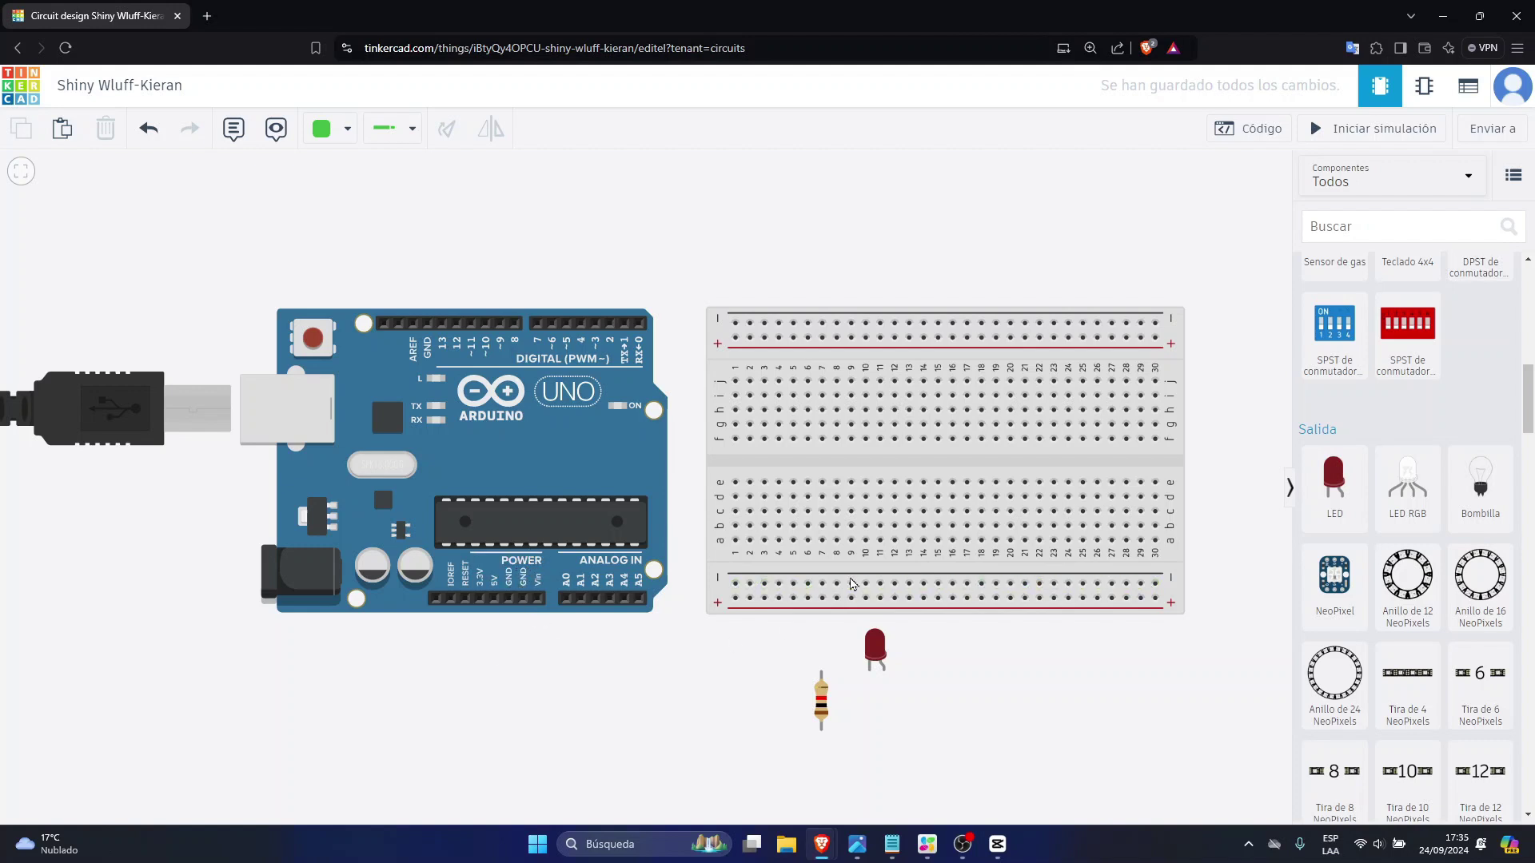
# Wire the Arduino's second power GND pin to the first hole of the breadboard's lower negative rail and straighten the wire's corner
pyautogui.click(523, 600)
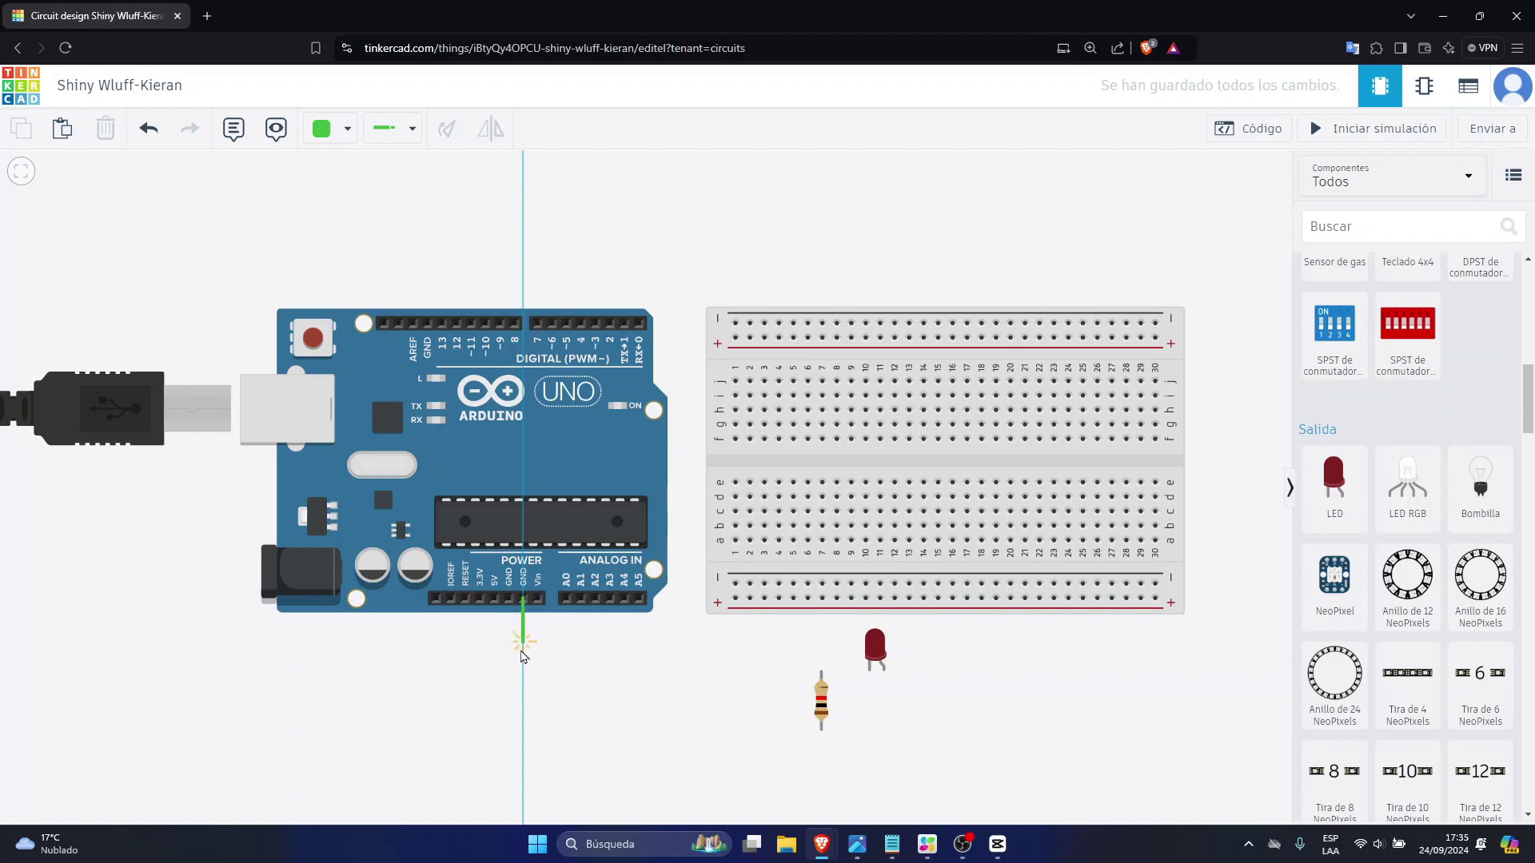
pyautogui.click(523, 654)
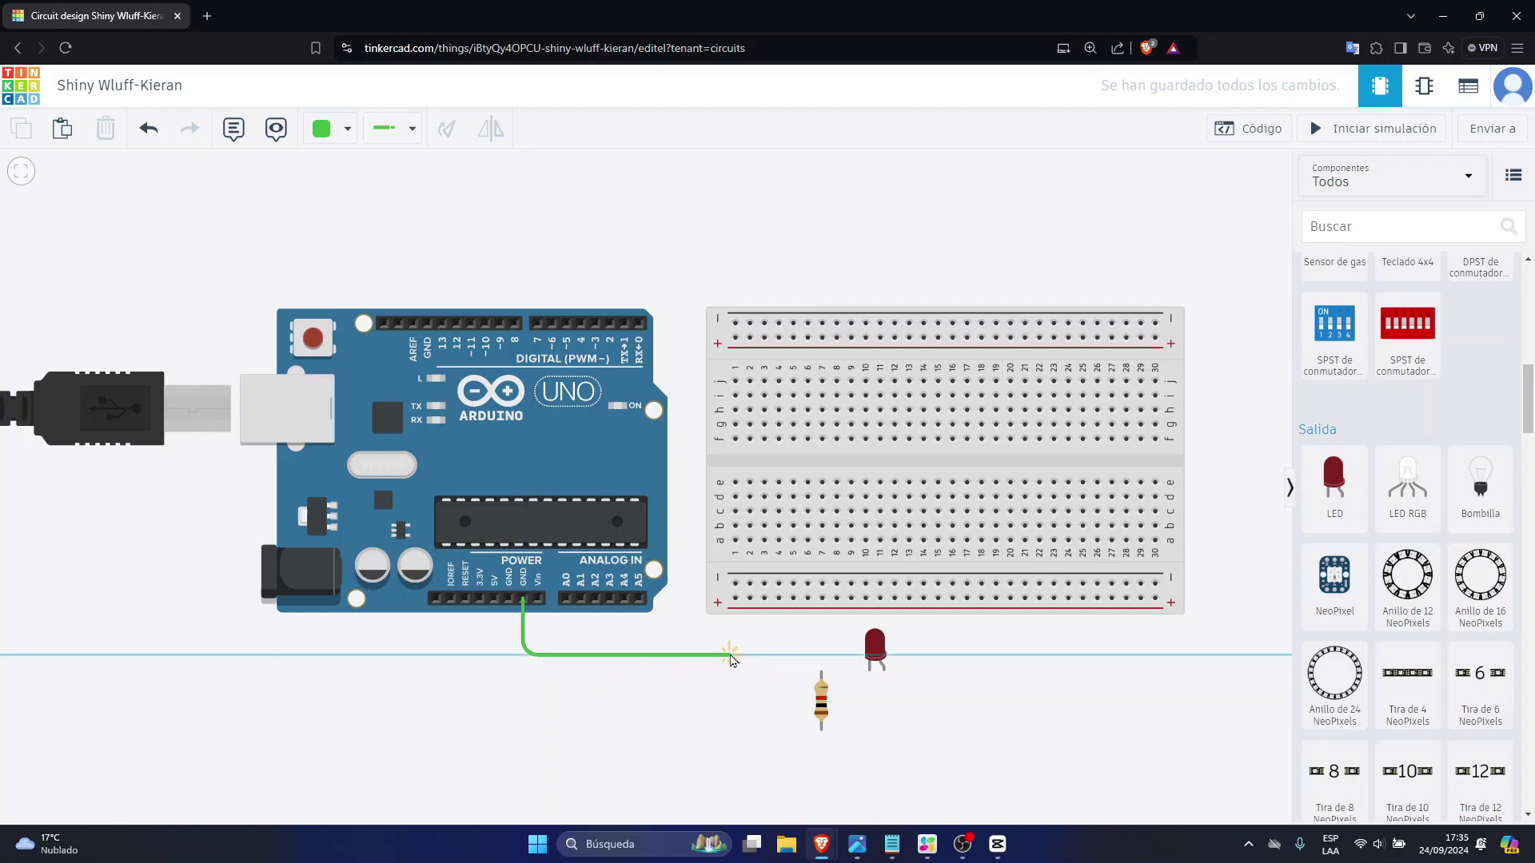
pyautogui.click(736, 598)
pyautogui.click(731, 656)
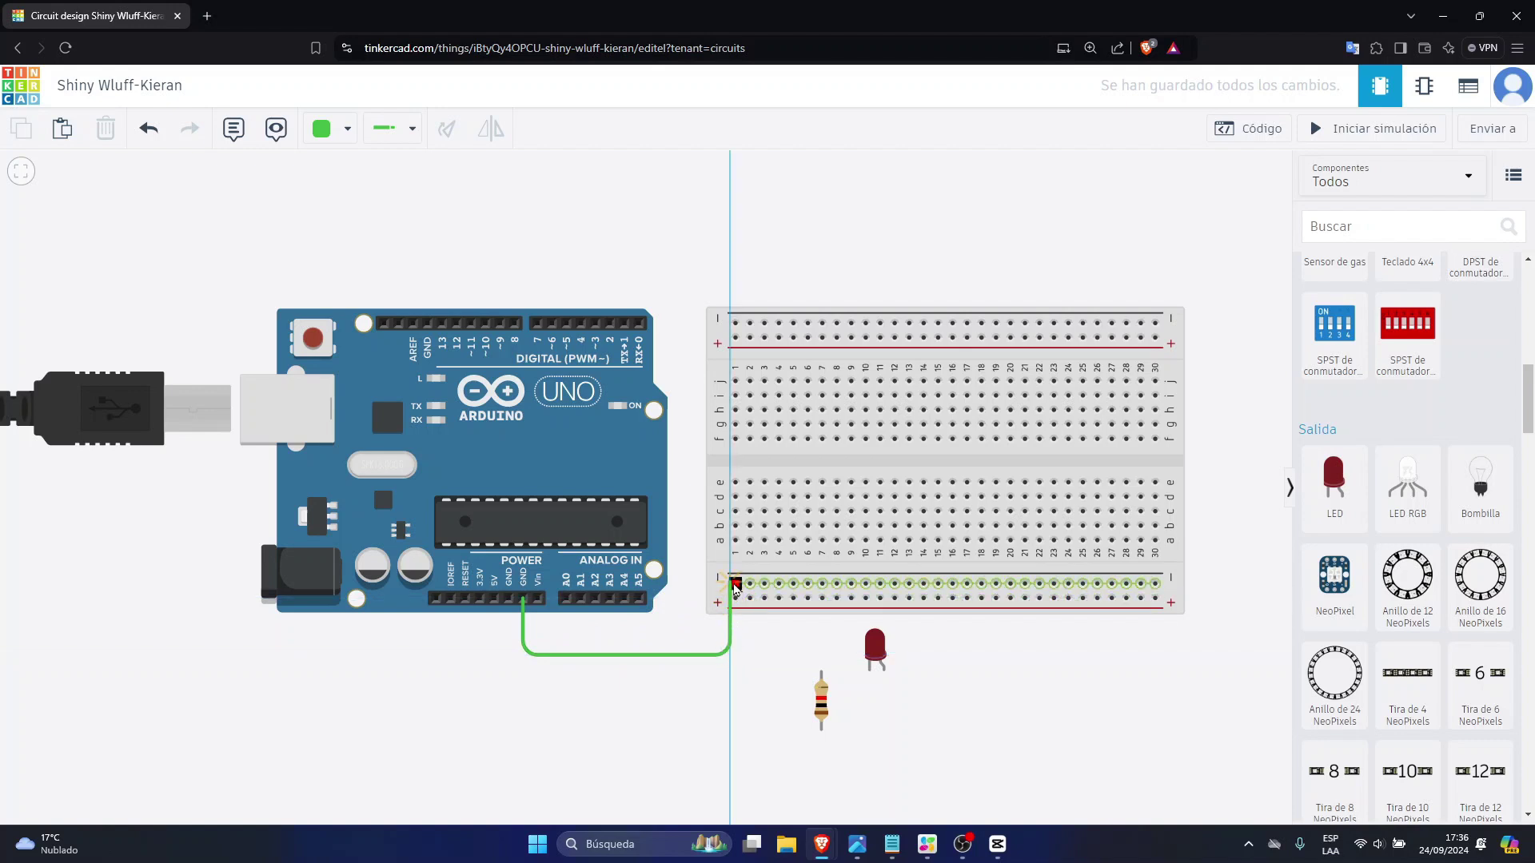
pyautogui.click(736, 585)
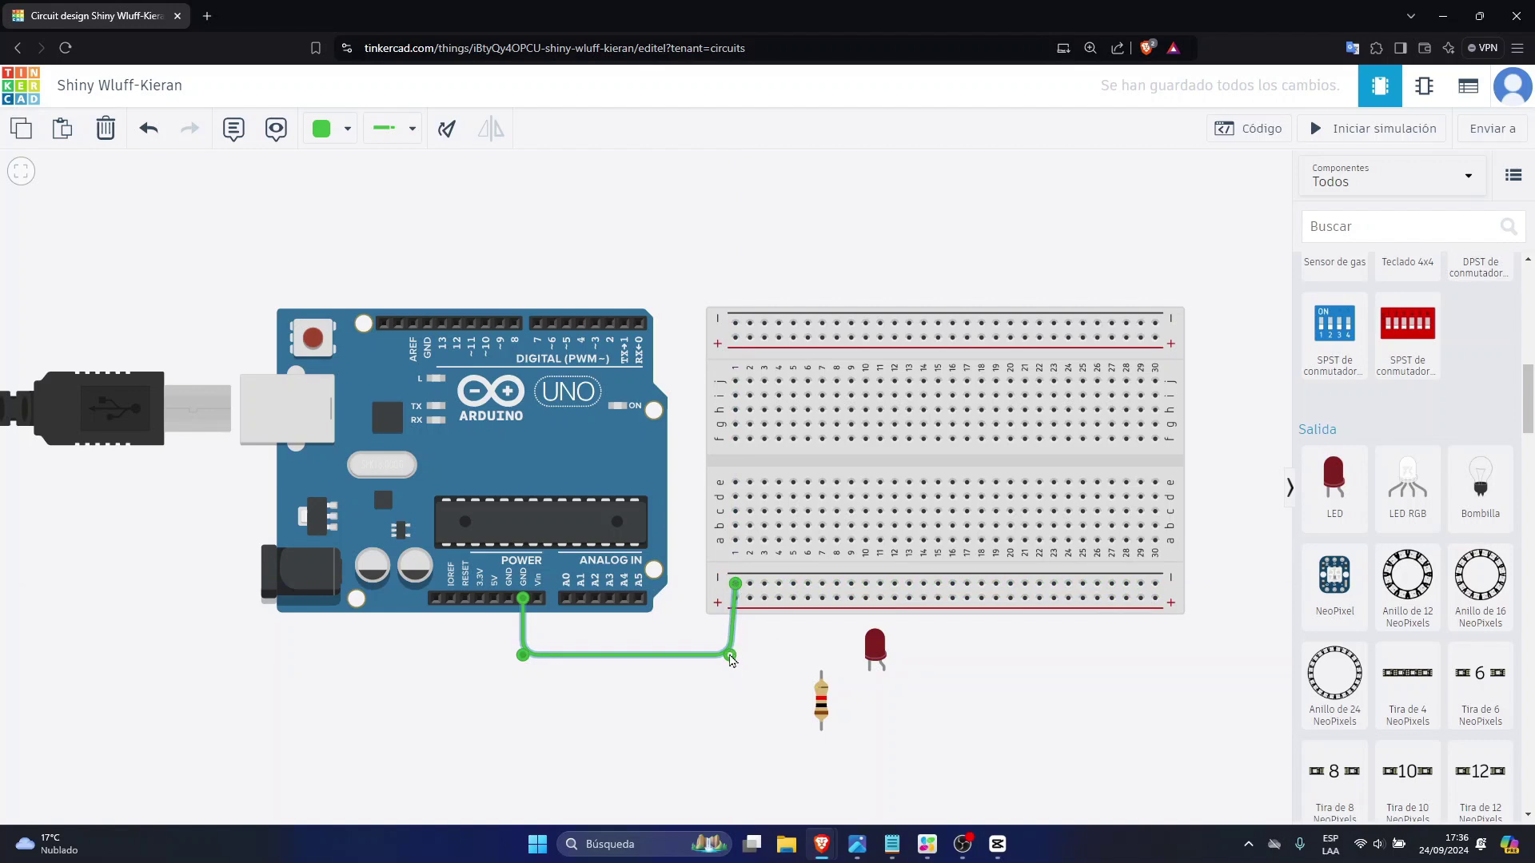
pyautogui.moveTo(730, 656); pyautogui.dragTo(737, 657)
# Set the color of the GND wire to black (Negro) and deselect it
pyautogui.click(409, 131)
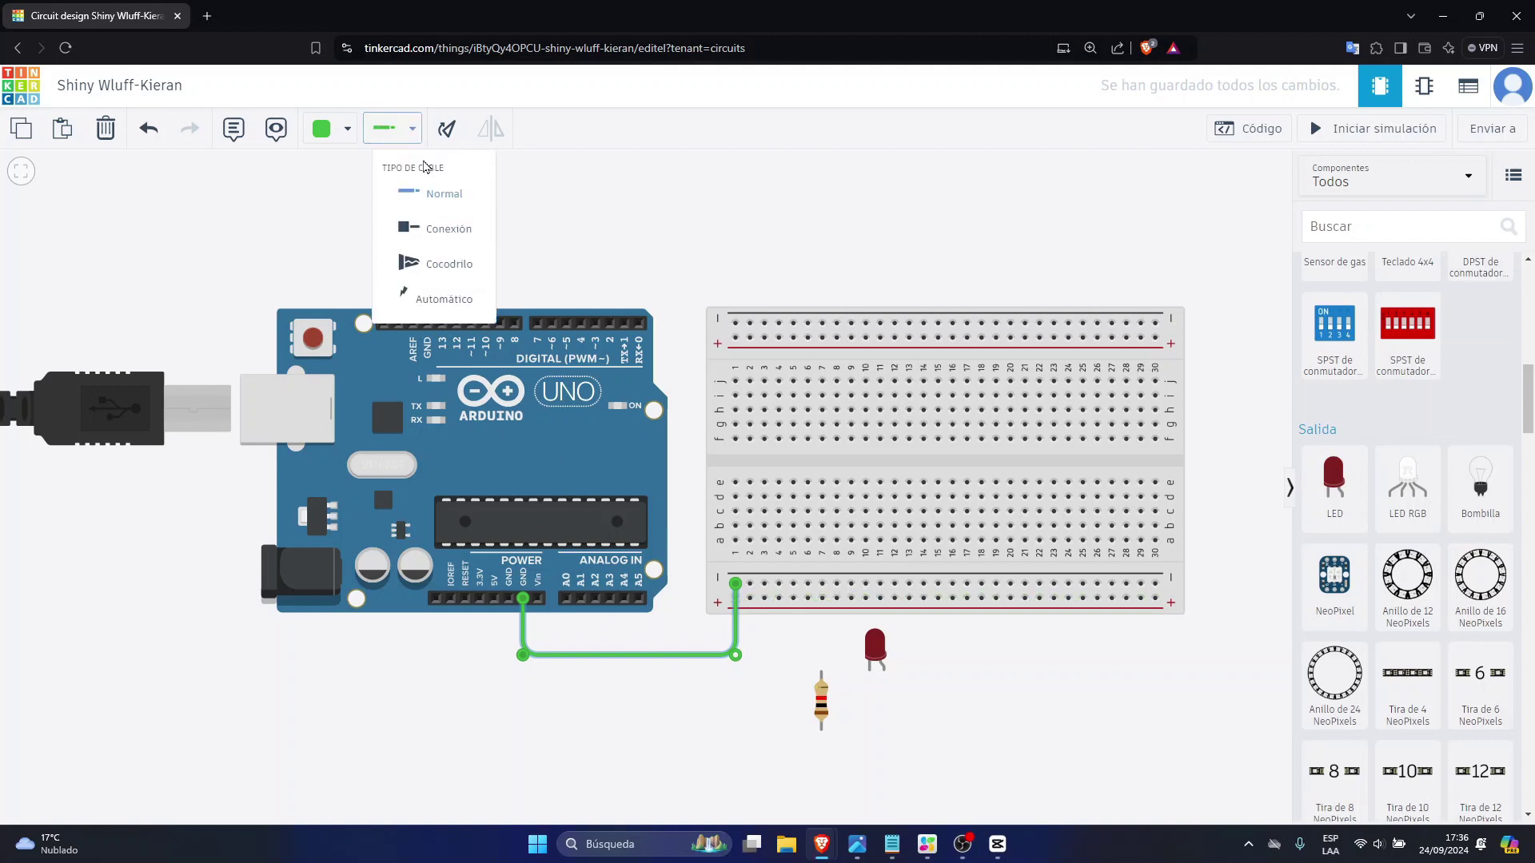
pyautogui.click(344, 129)
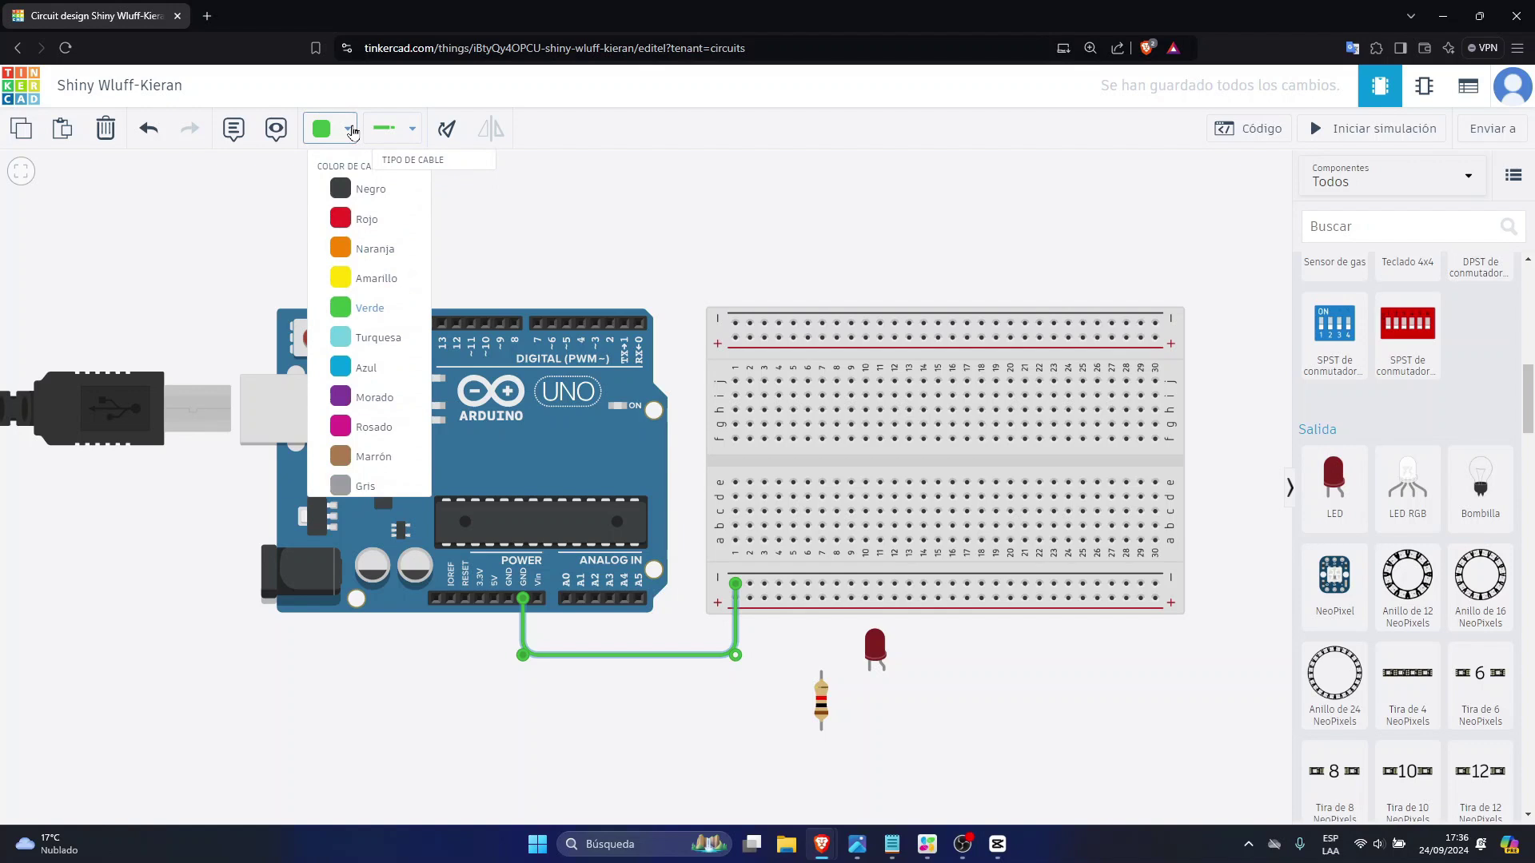
pyautogui.click(344, 191)
pyautogui.click(703, 719)
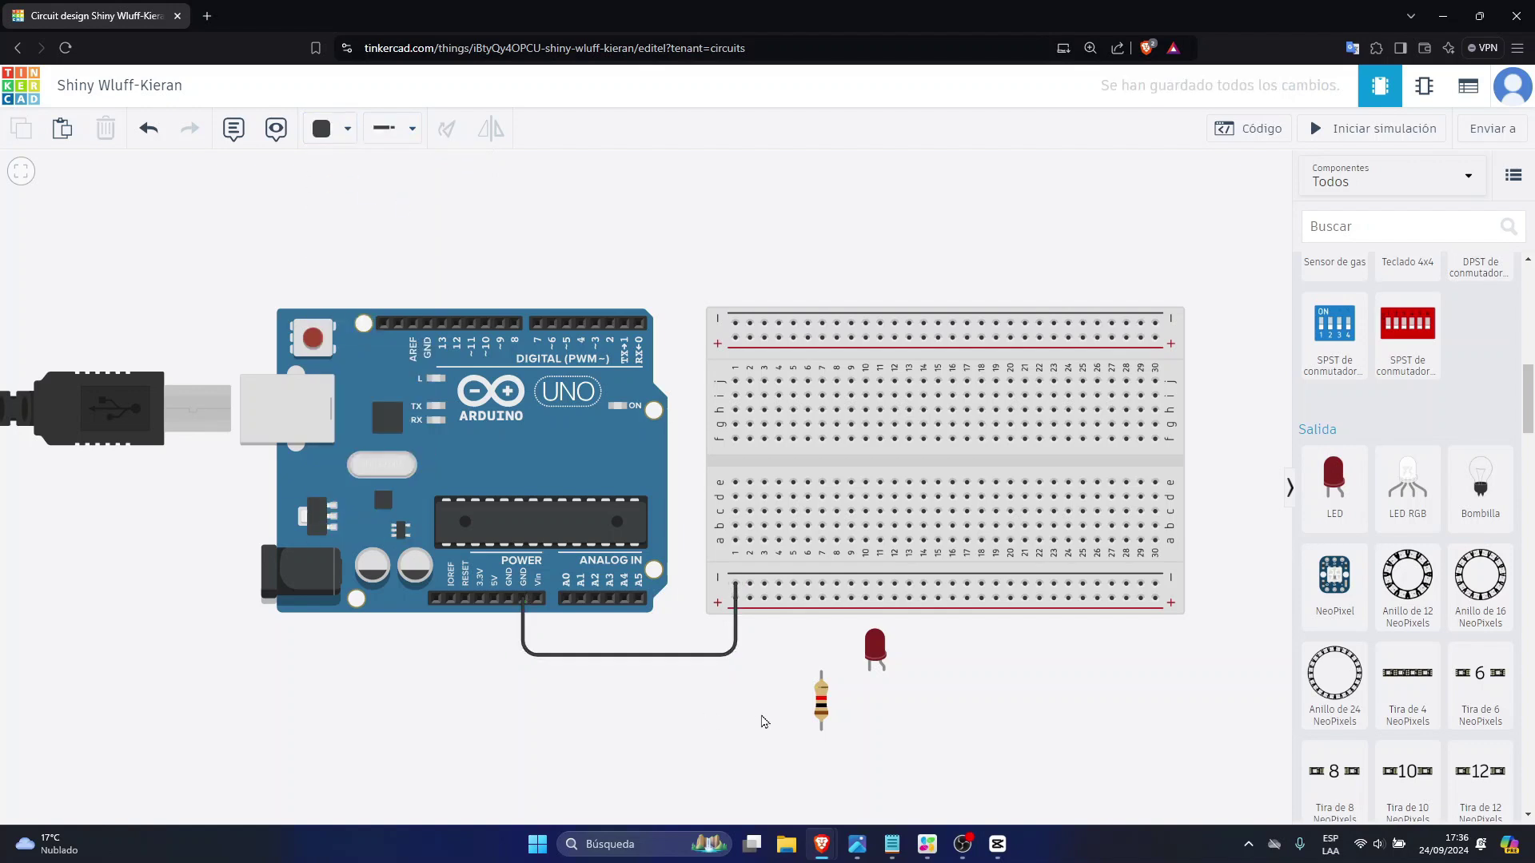
# Seat the resistor between the lower negative rail and column 4, and insert the LED's legs in columns 4 and 5 above it
pyautogui.moveTo(823, 710); pyautogui.dragTo(782, 557)
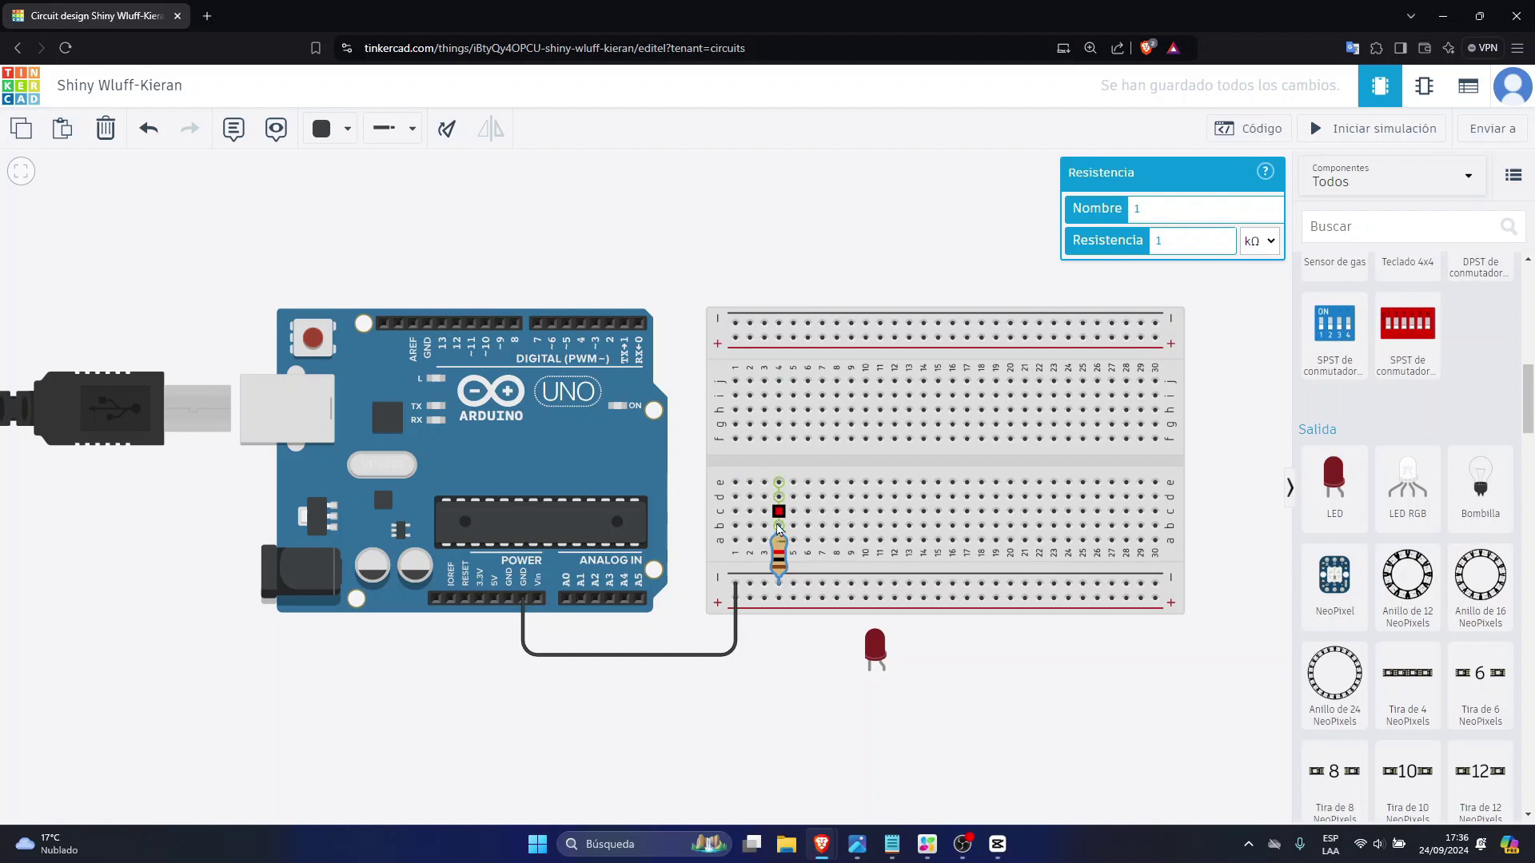
pyautogui.moveTo(874, 657); pyautogui.dragTo(864, 678)
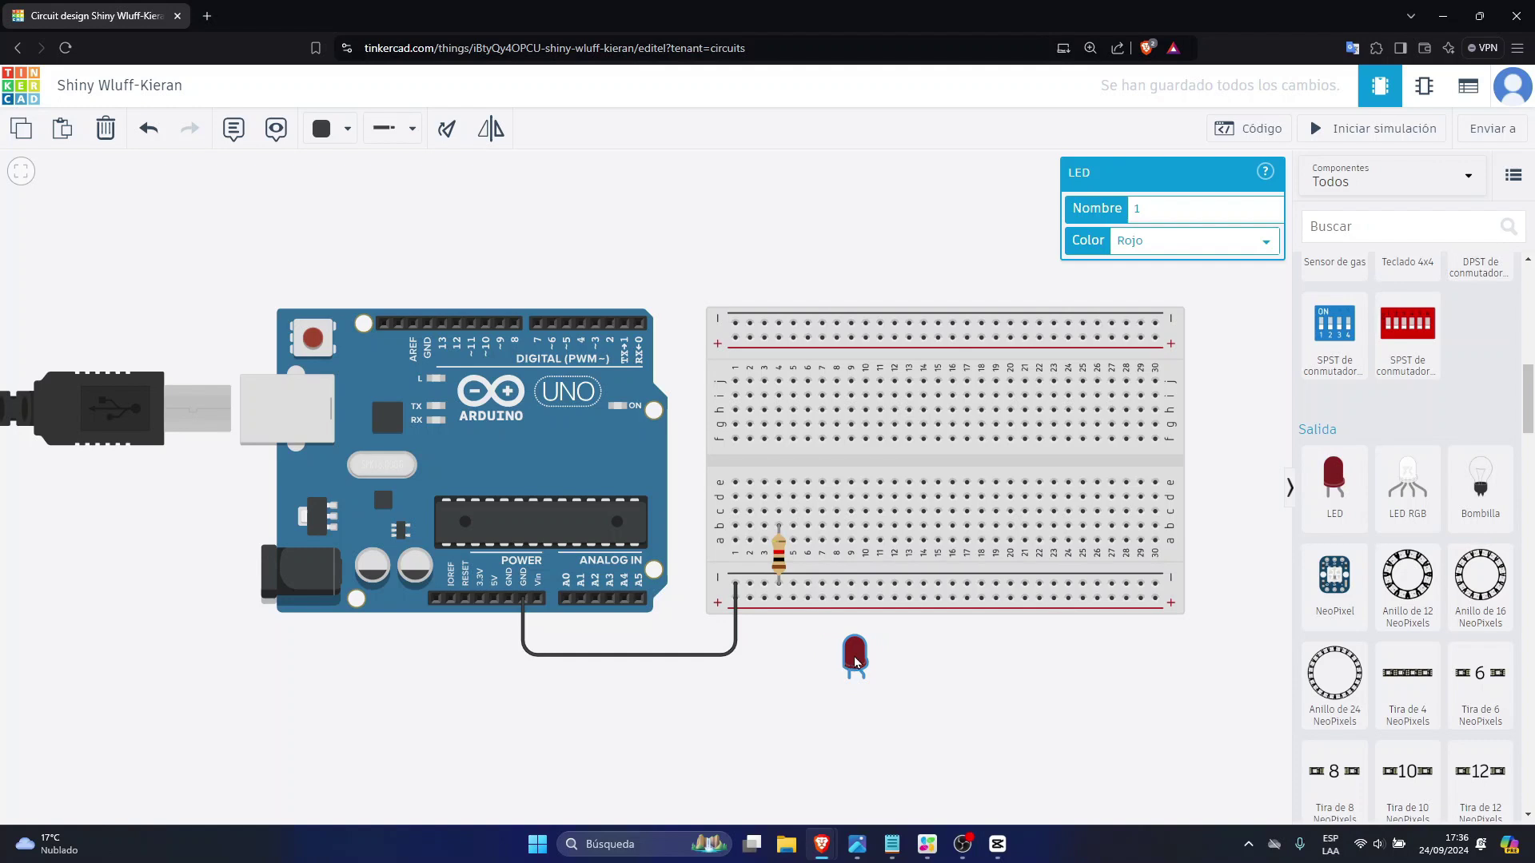
pyautogui.moveTo(854, 661); pyautogui.dragTo(784, 495)
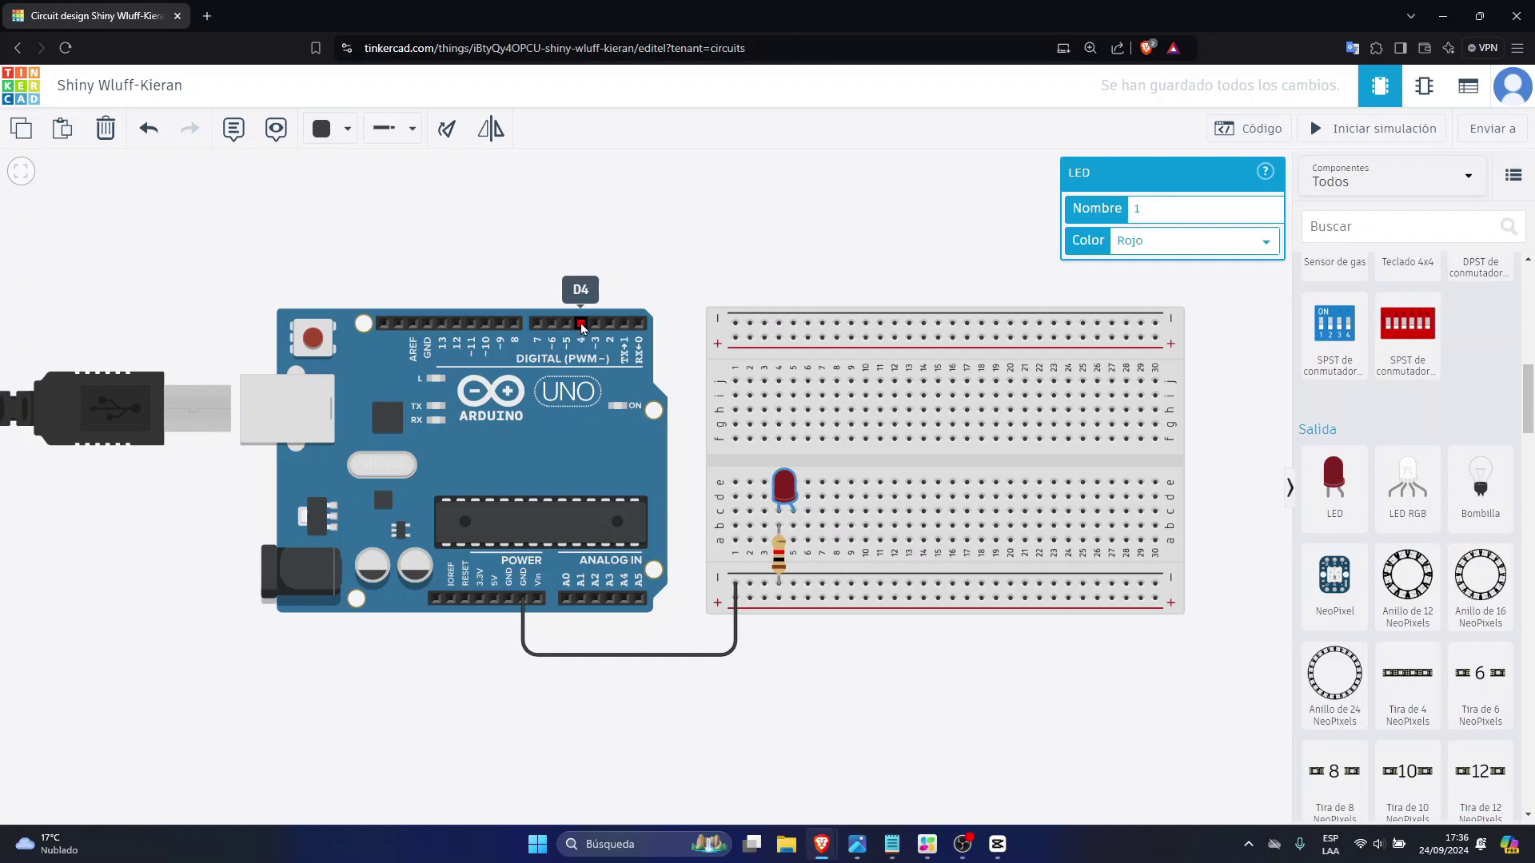
# Wire the breadboard hole in column 5, row b, to Arduino pin D4, routed above both boards with square corners, and color the wire red
pyautogui.click(793, 525)
pyautogui.click(823, 526)
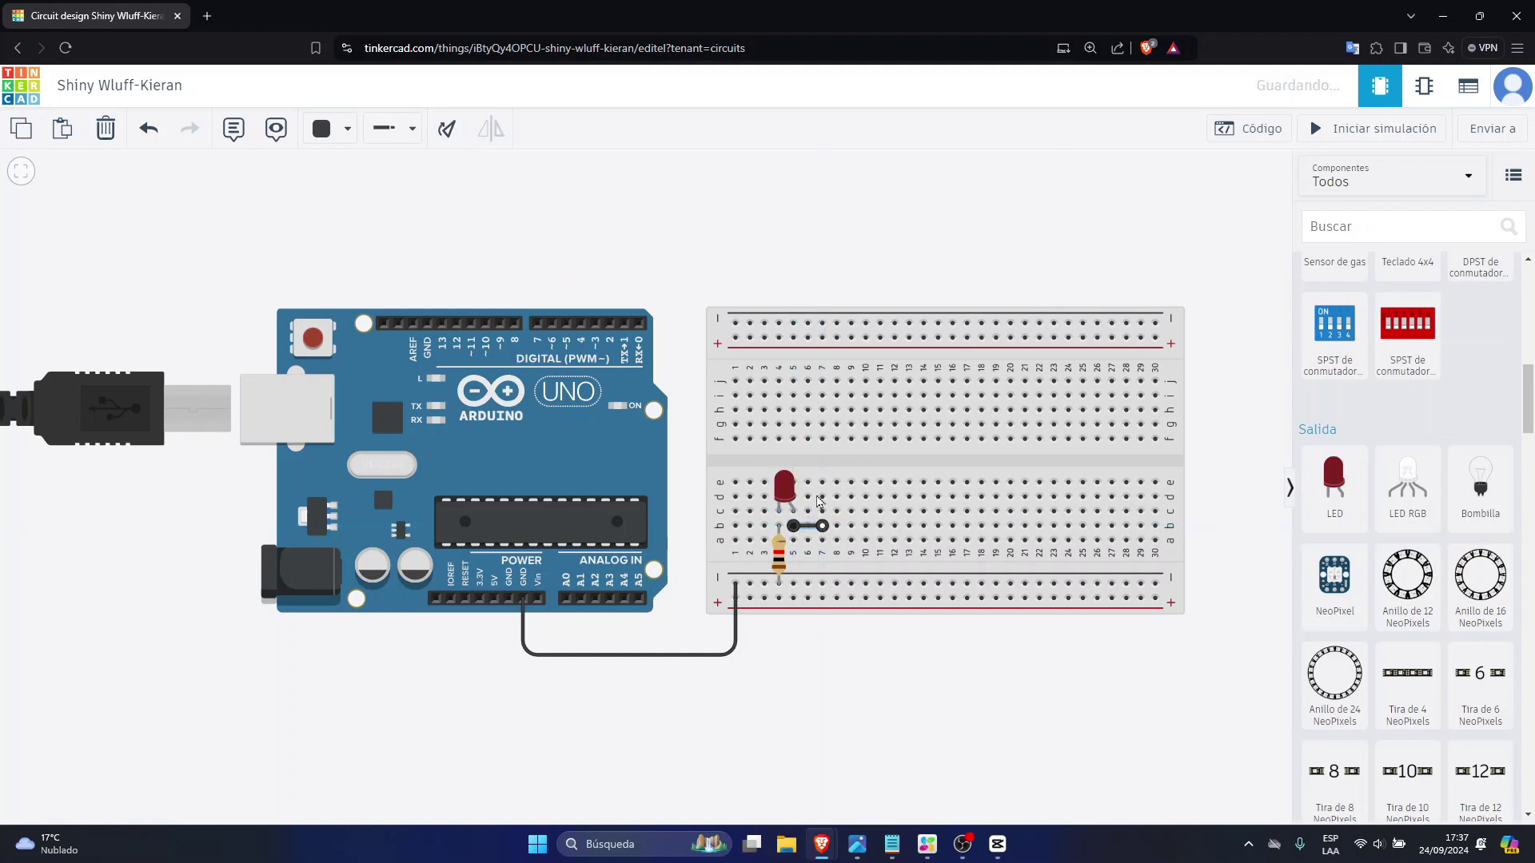
pyautogui.moveTo(806, 529); pyautogui.dragTo(819, 270)
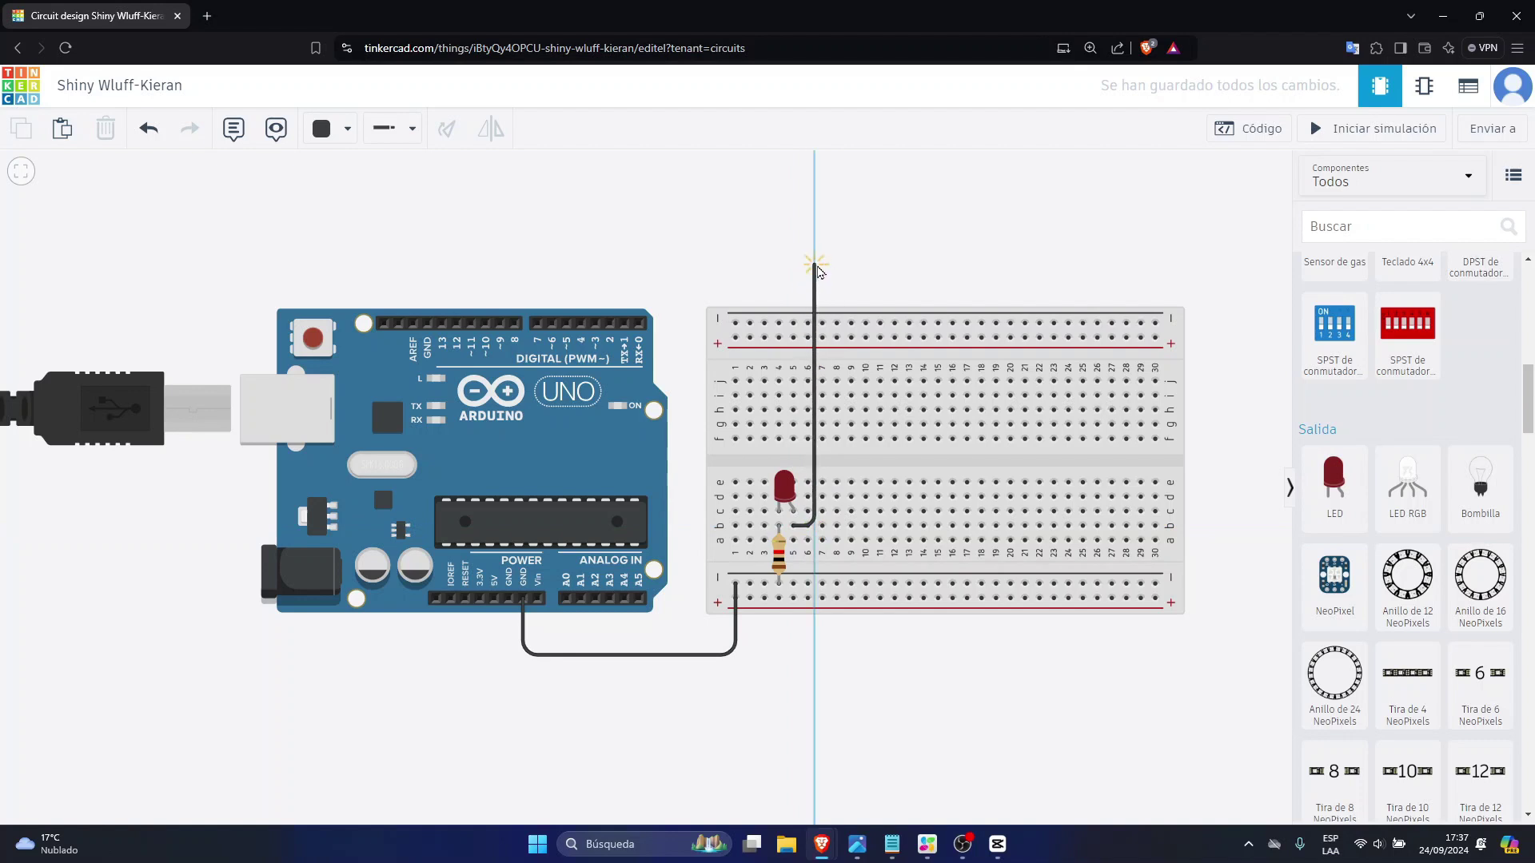
pyautogui.click(814, 267)
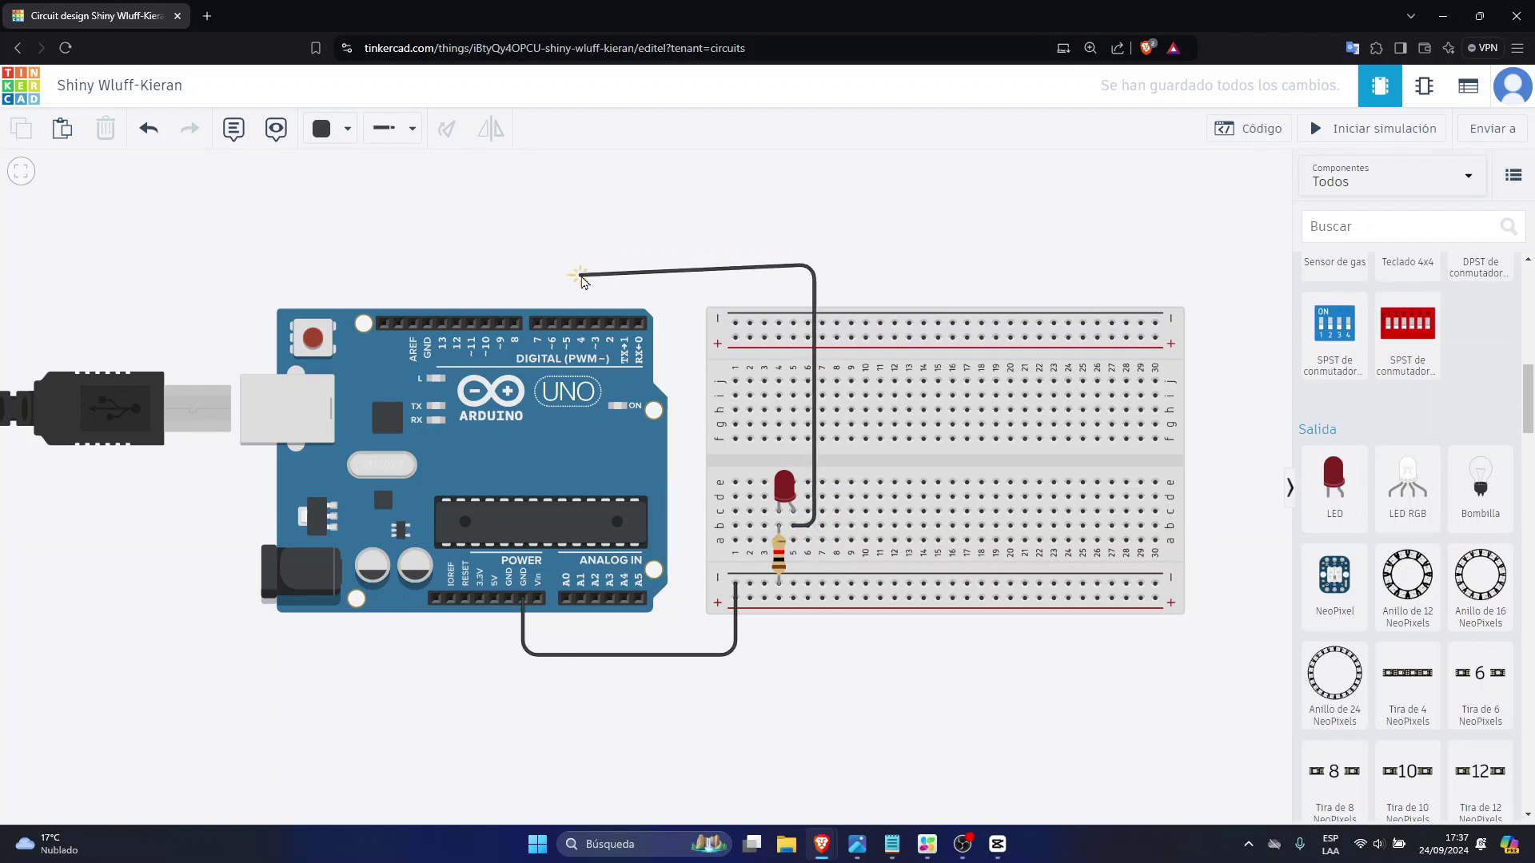
pyautogui.click(581, 266)
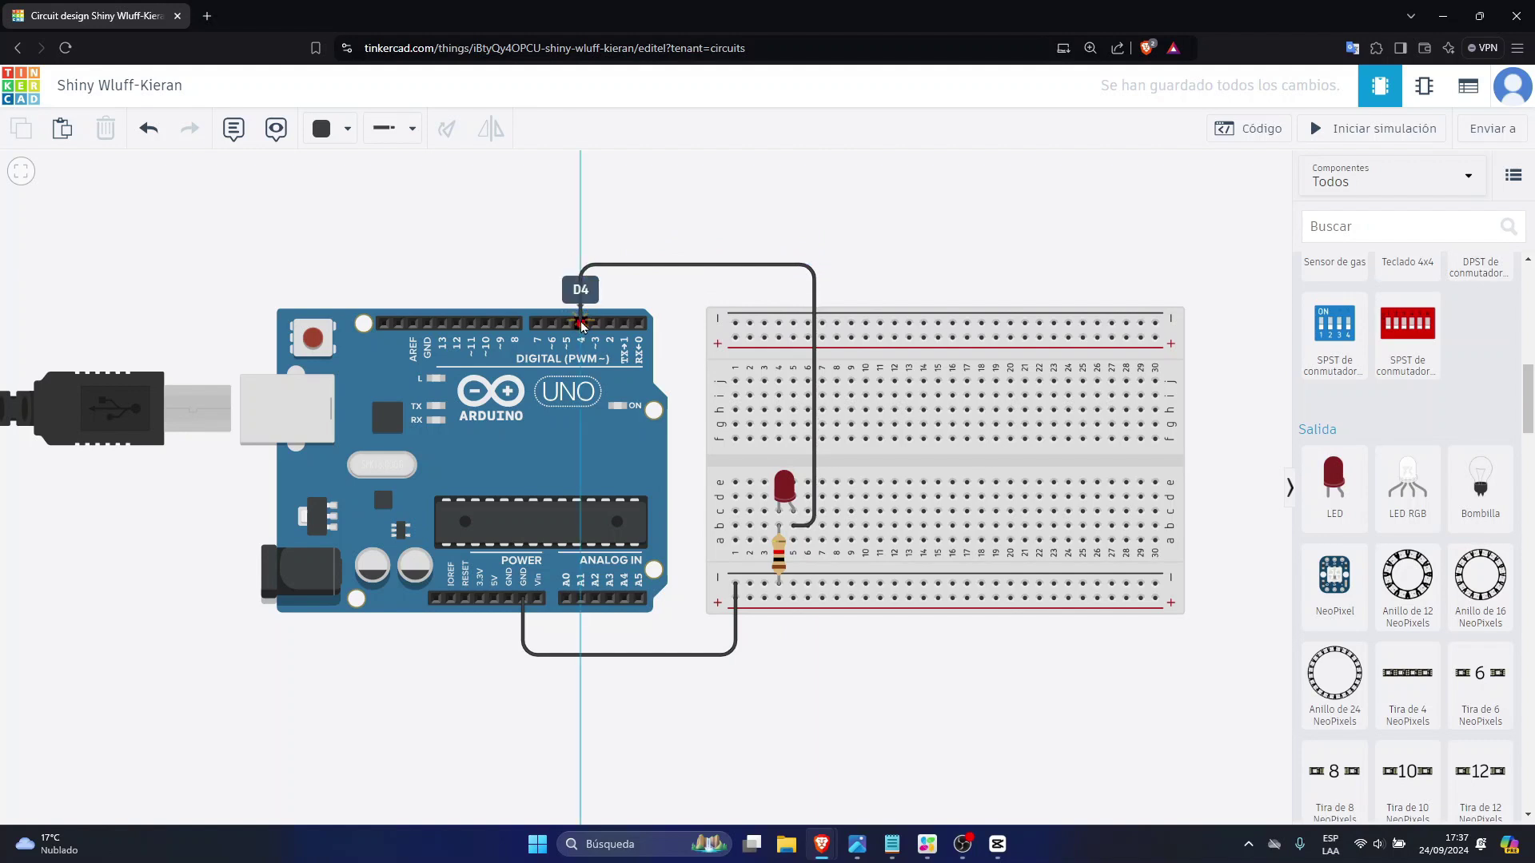
pyautogui.click(581, 323)
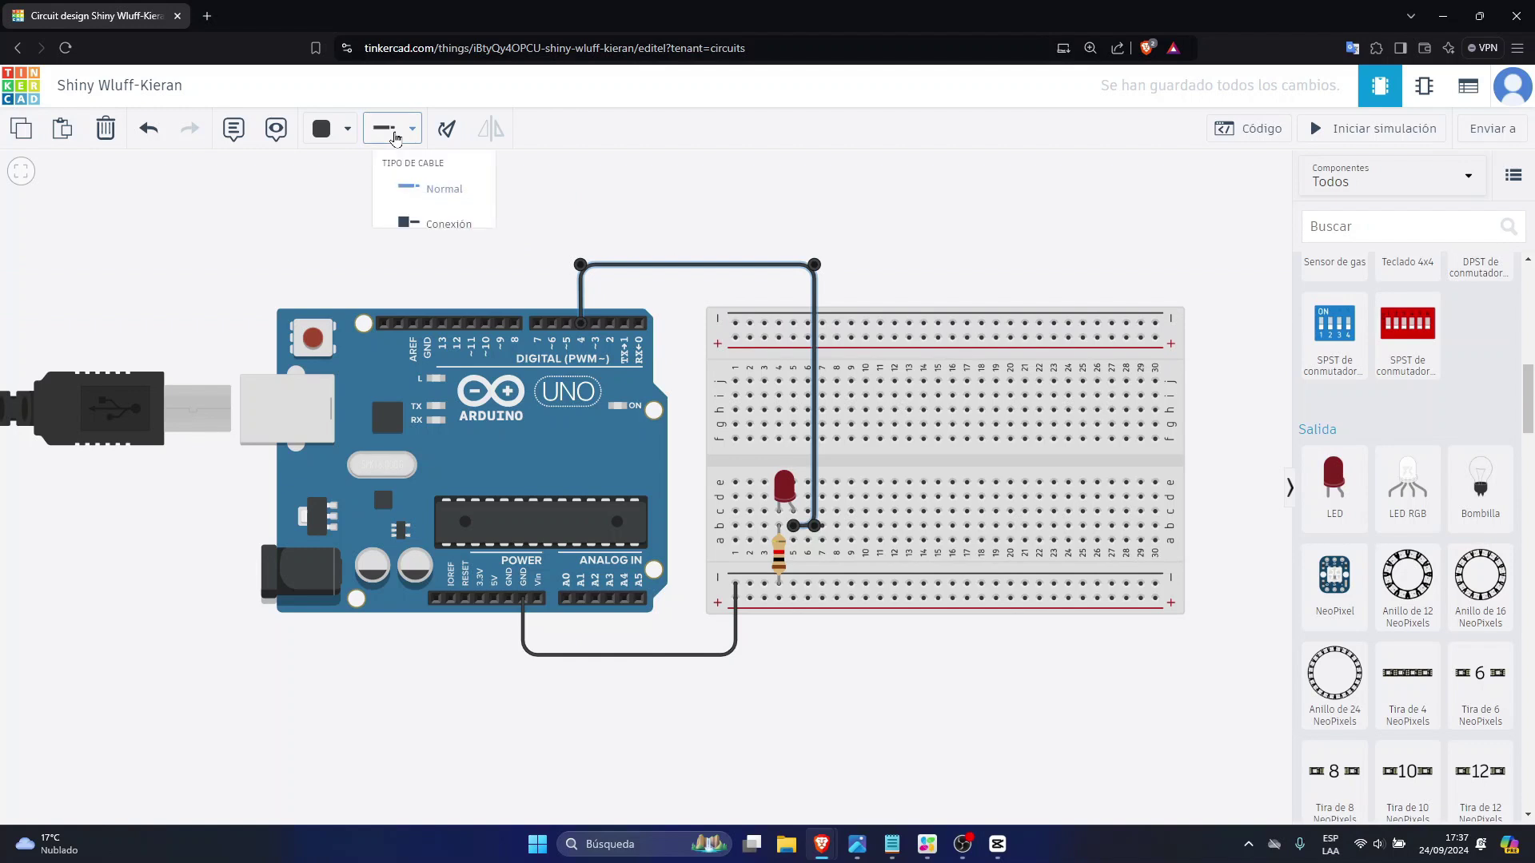
pyautogui.moveTo(337, 136)
pyautogui.click(357, 215)
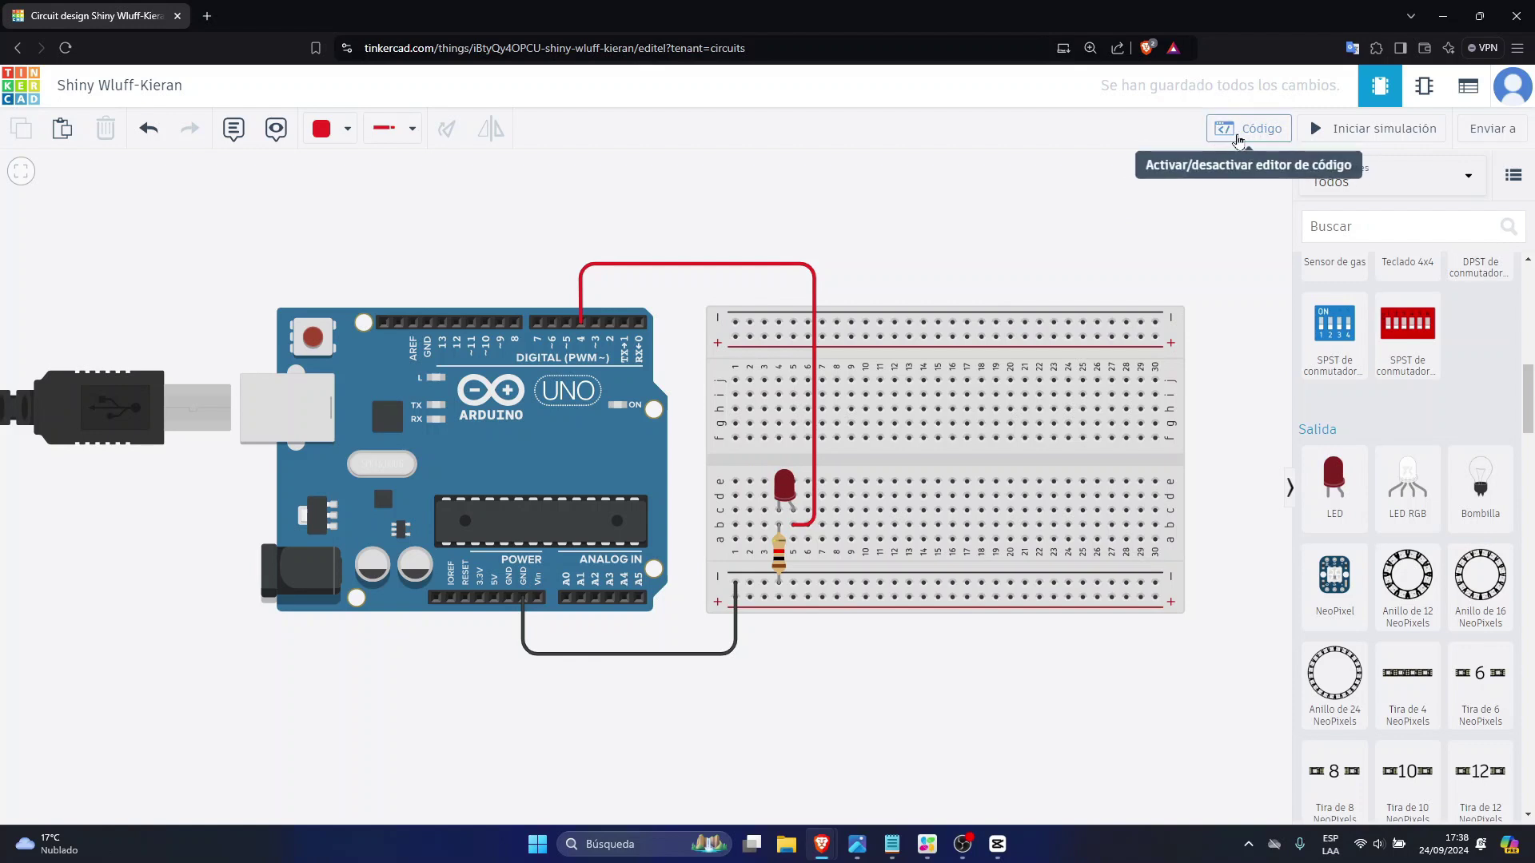
# Open the code editor and switch its editing mode from blocks to text (Texto), accepting the loss of the blocks
pyautogui.click(1263, 129)
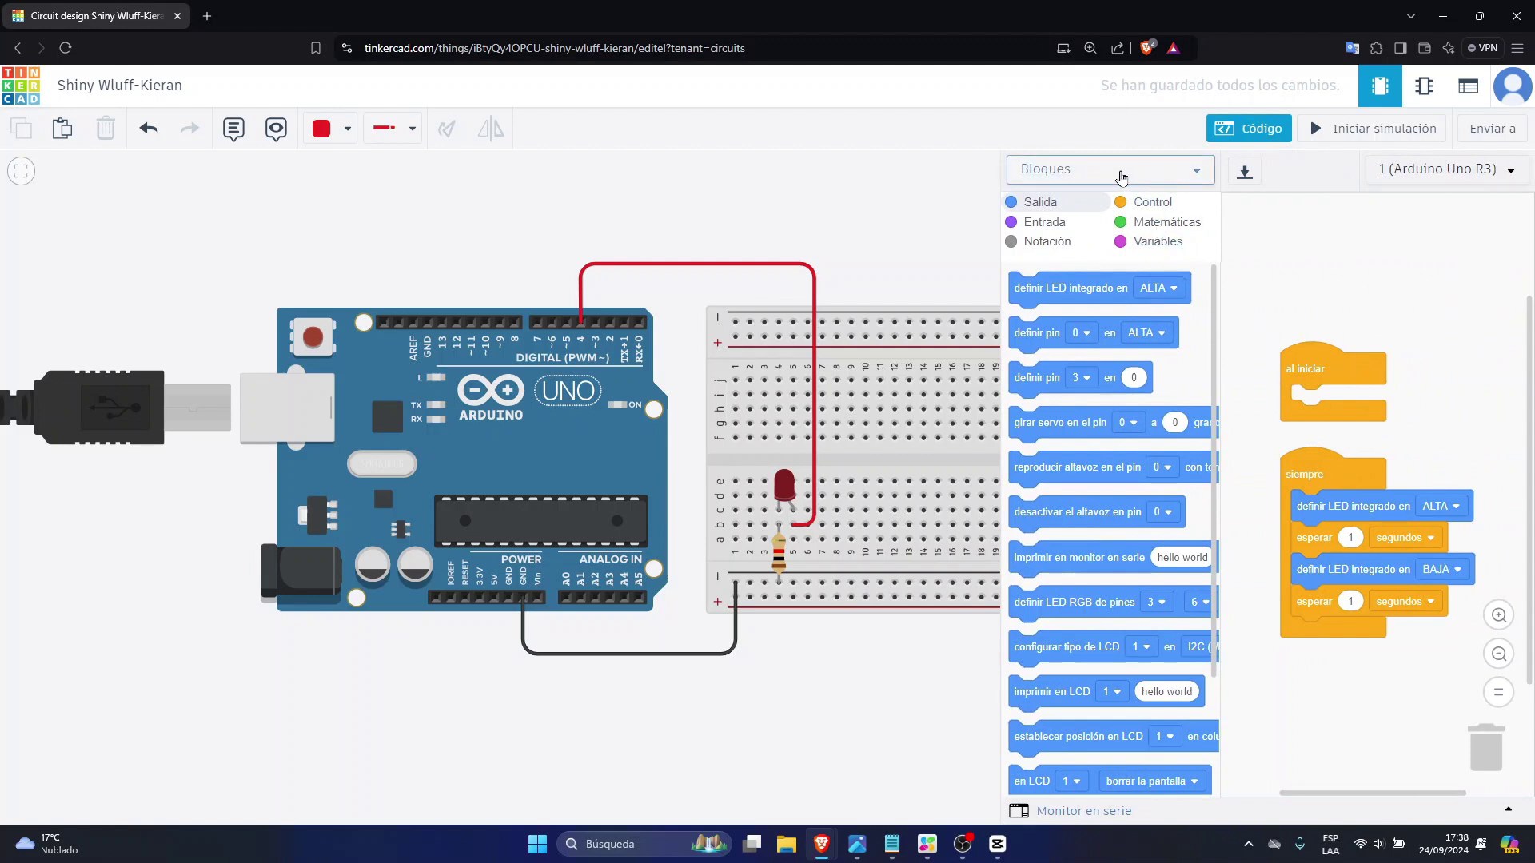
pyautogui.click(1193, 175)
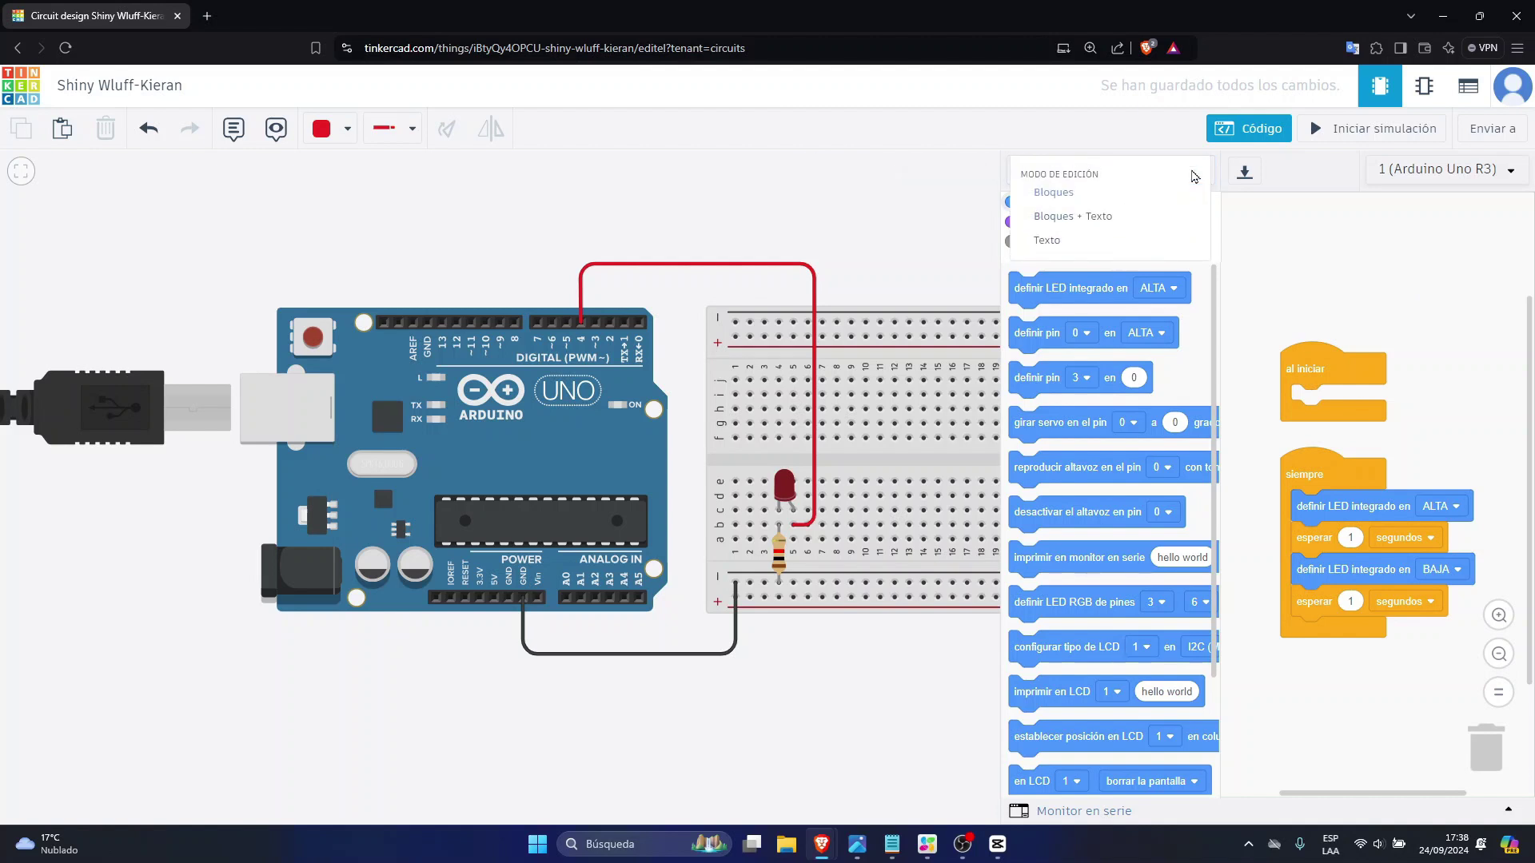
pyautogui.click(1075, 242)
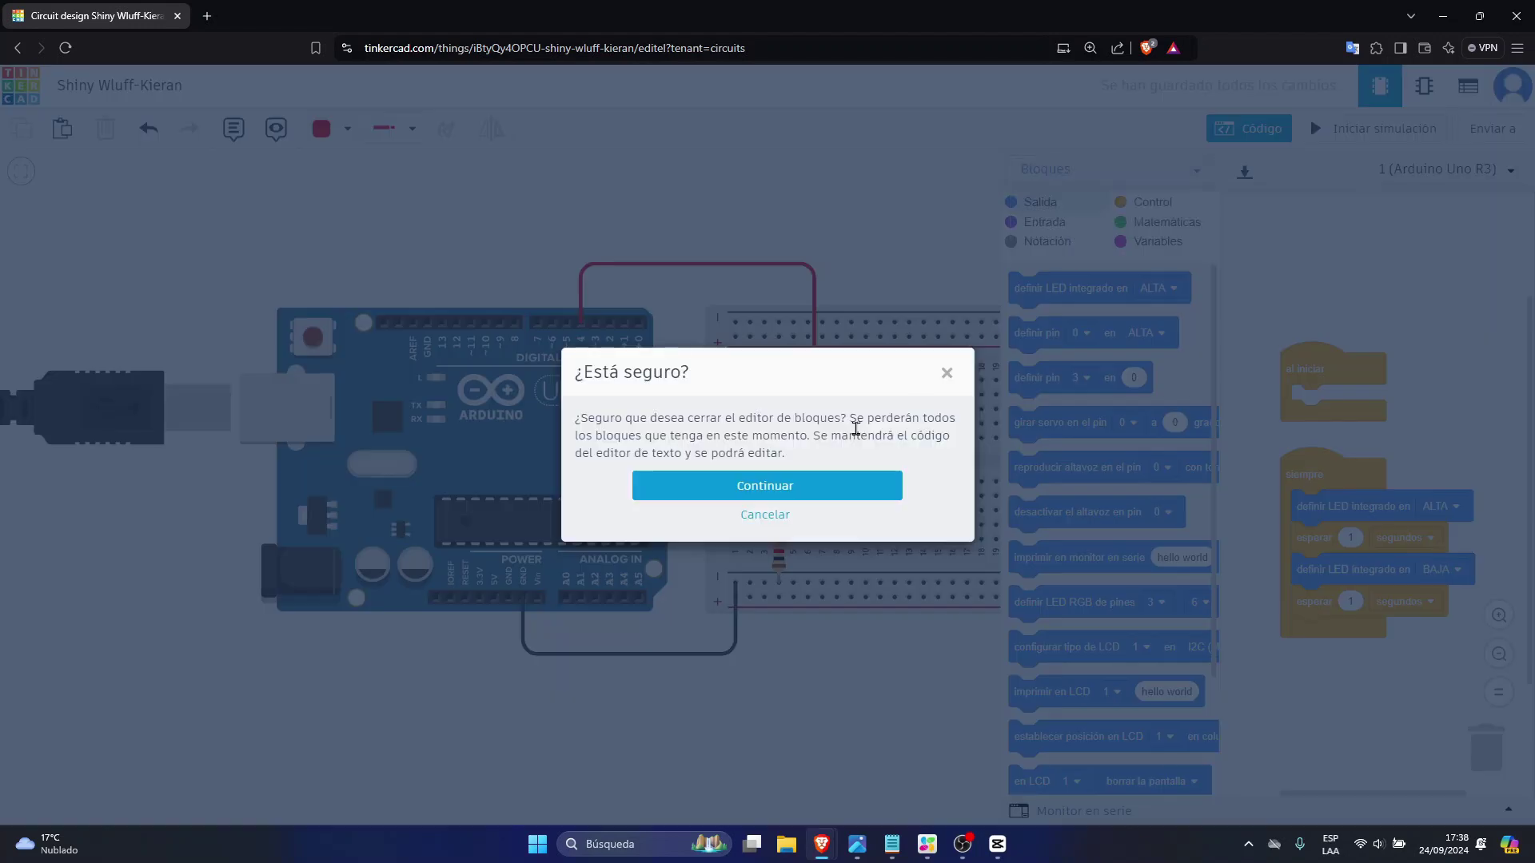
pyautogui.click(760, 487)
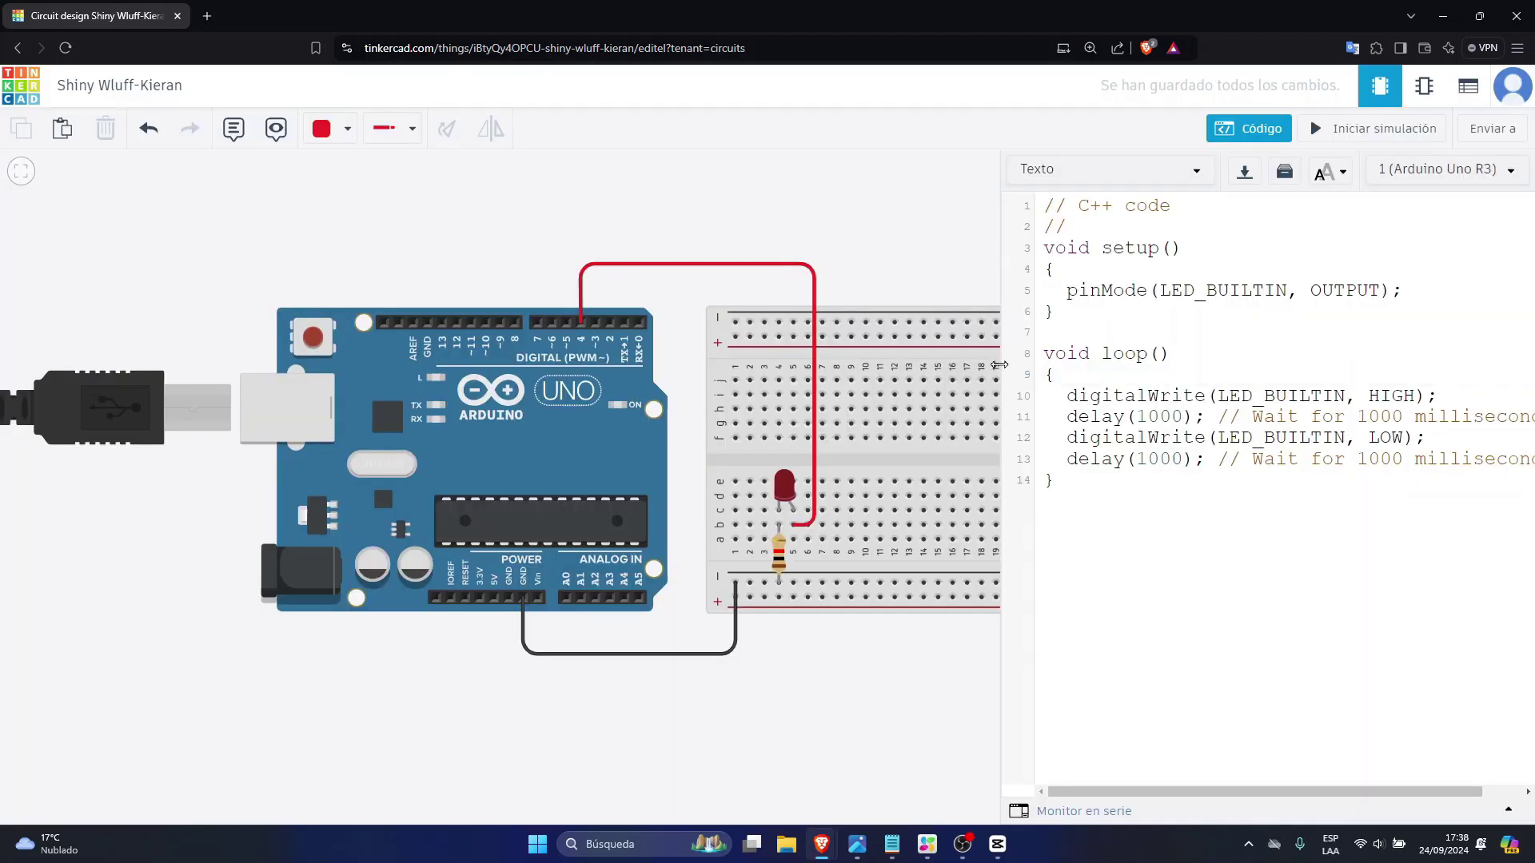
# Set the browser zoom to 100% and resize the code editor so that the full code lines and the circuit both fit
pyautogui.moveTo(999, 366); pyautogui.dragTo(954, 374)
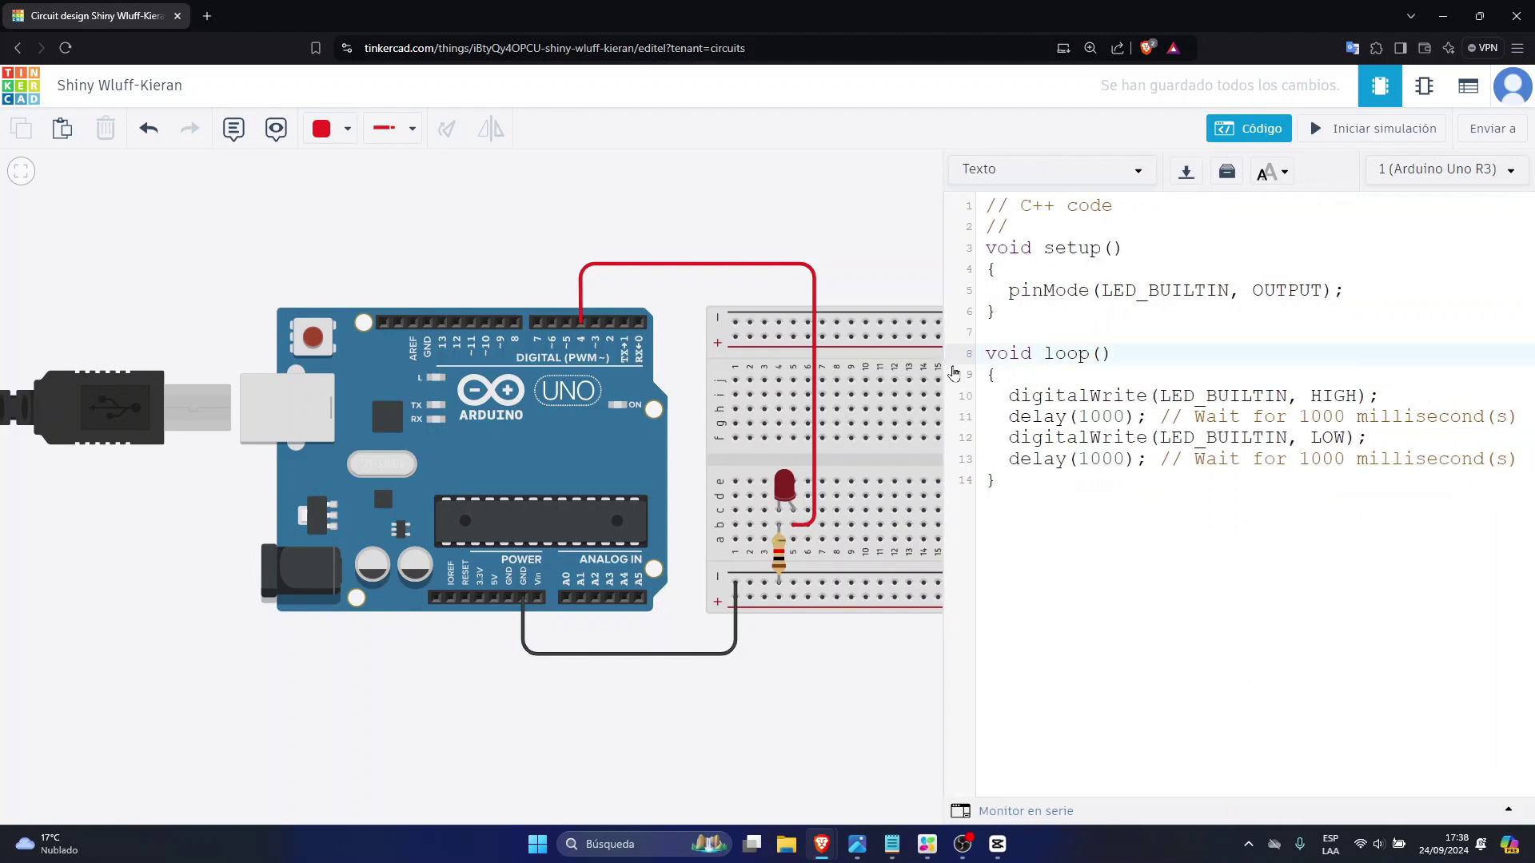
pyautogui.hotkey('ctrl', '-')
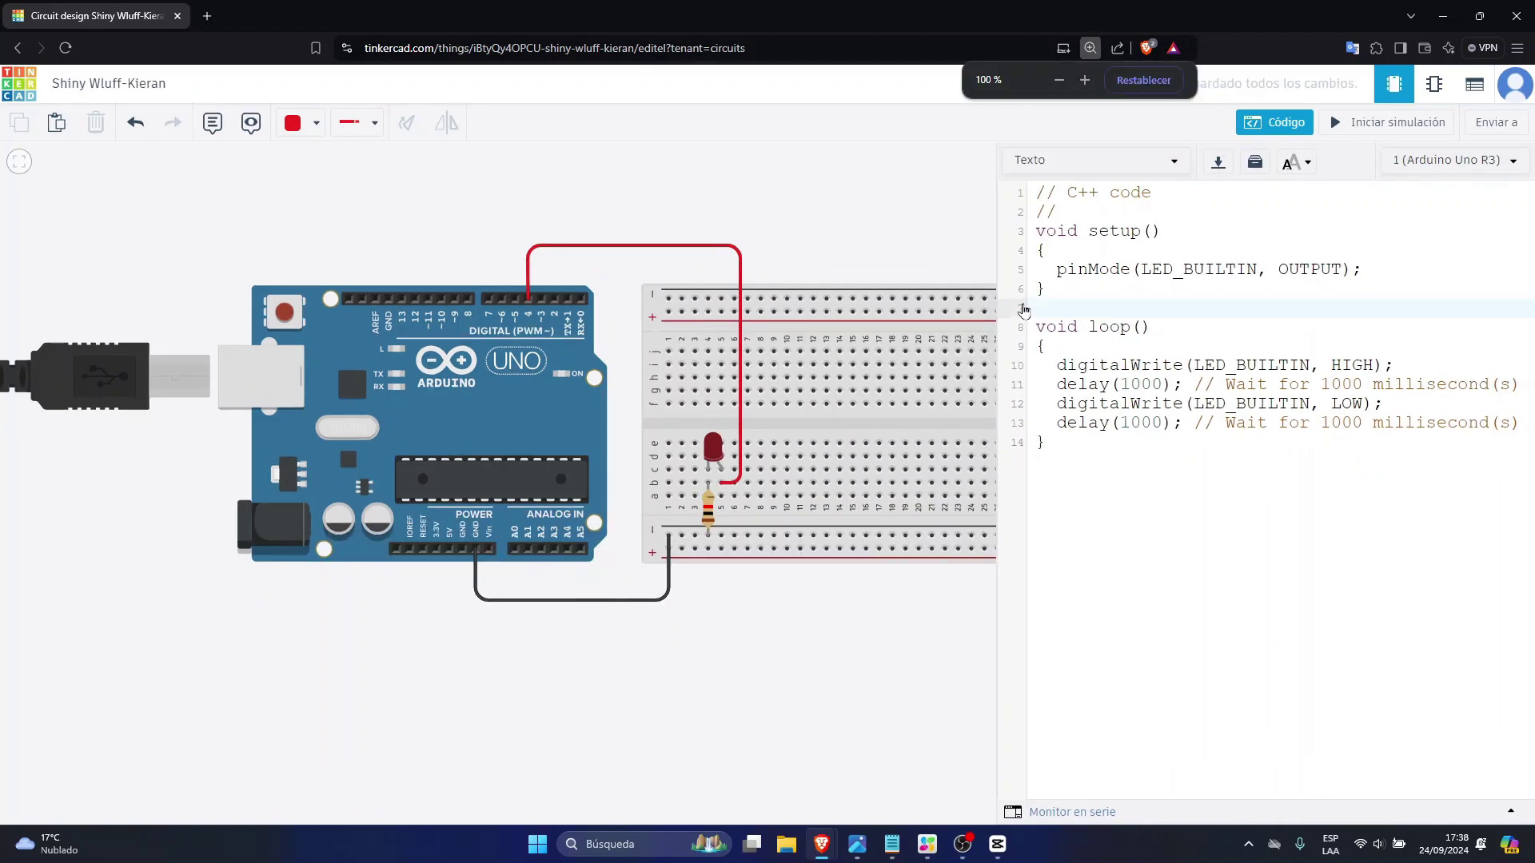
pyautogui.moveTo(991, 285)
pyautogui.mouseDown()
pyautogui.moveTo(1045, 289)
pyautogui.moveTo(1006, 287)
pyautogui.mouseUp()
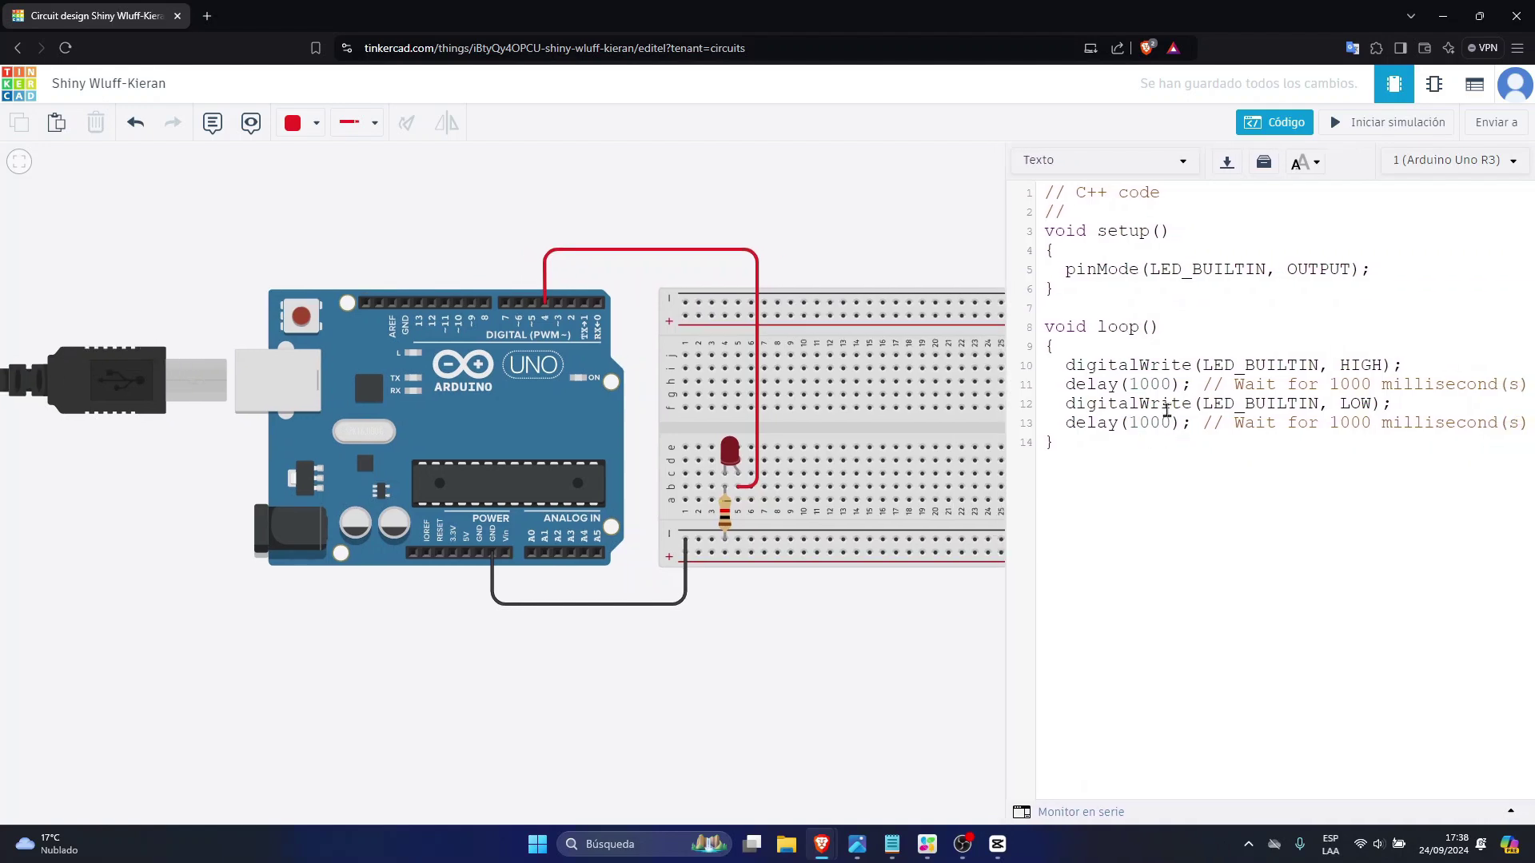
pyautogui.moveTo(991, 294); pyautogui.dragTo(831, 334, button='right')
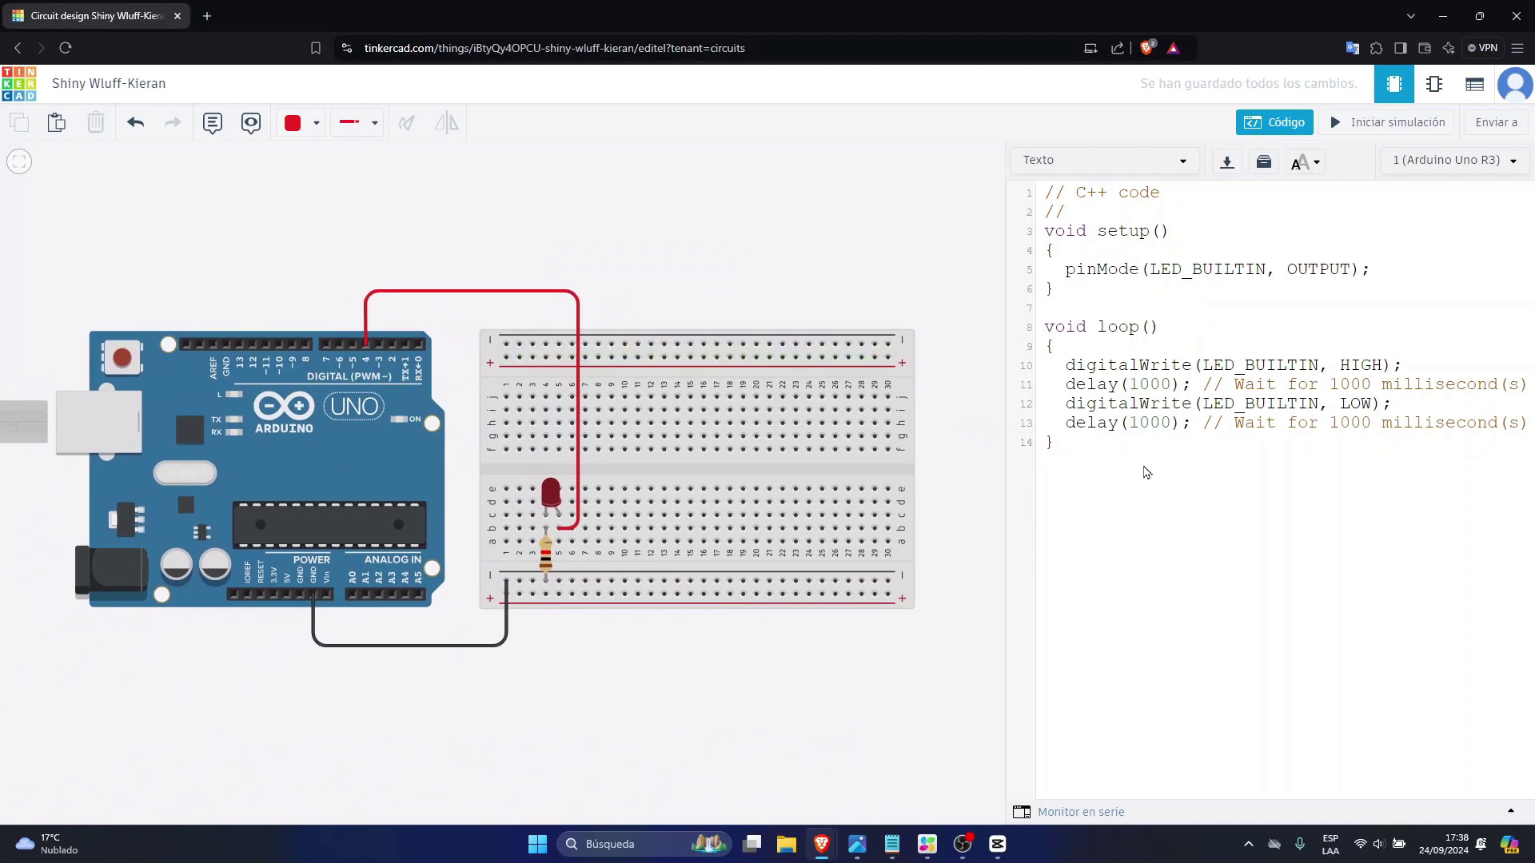
# Replace the entire default code with the variable declaration int led = 4;
pyautogui.moveTo(1098, 447); pyautogui.dragTo(984, 142)
pyautogui.press('BackSpace')
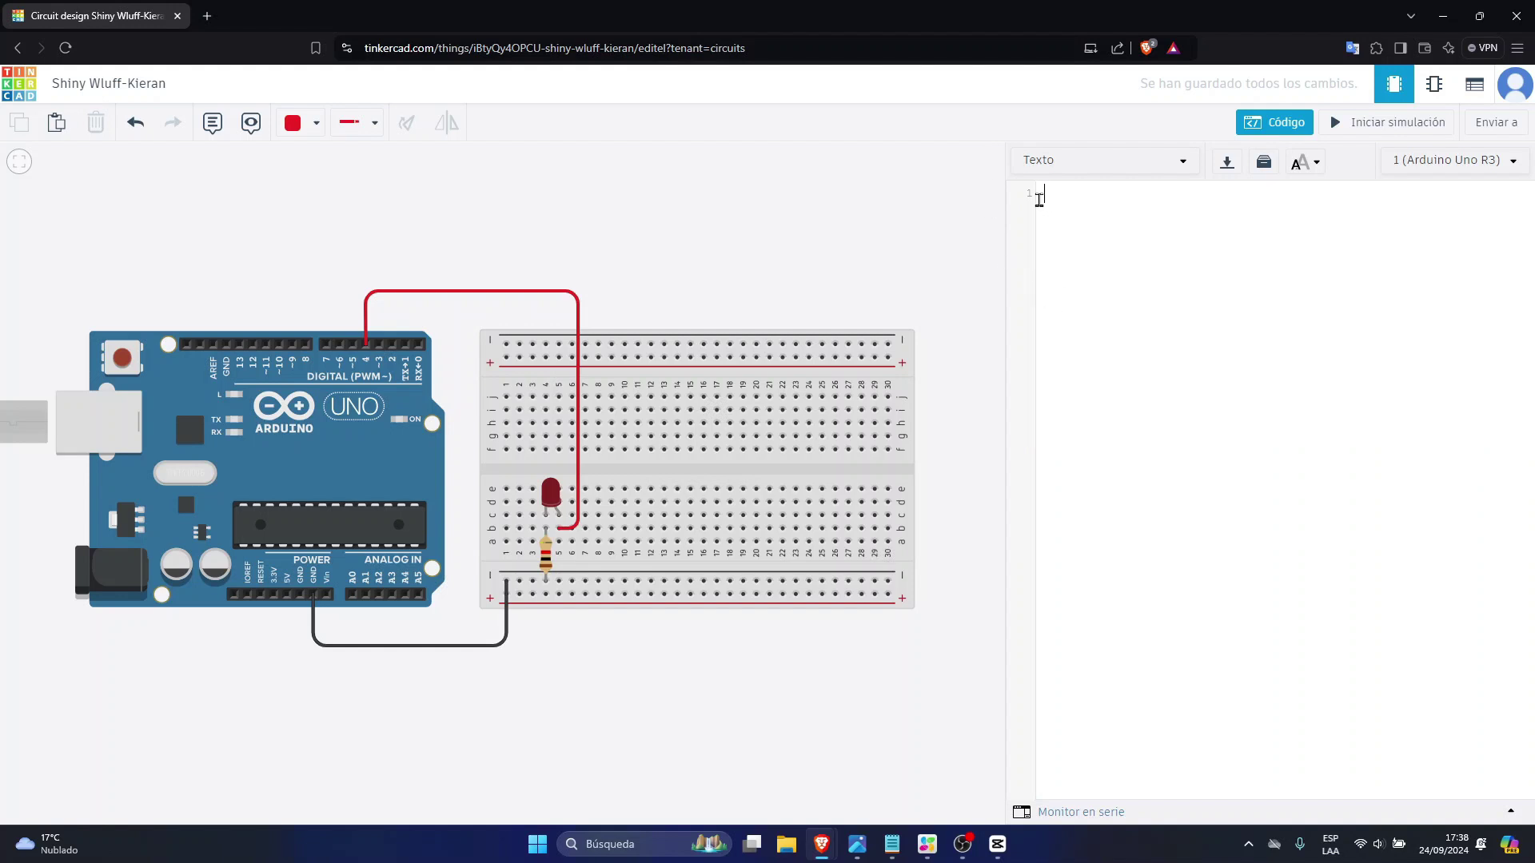
pyautogui.write('int')
pyautogui.write(' led')
# Add a void setup() function below the declaration, containing pinMode(led,OUTPUT);
pyautogui.write('voide')
pyautogui.write('setup')
pyautogui.write('pin')
pyautogui.write('Mode(')
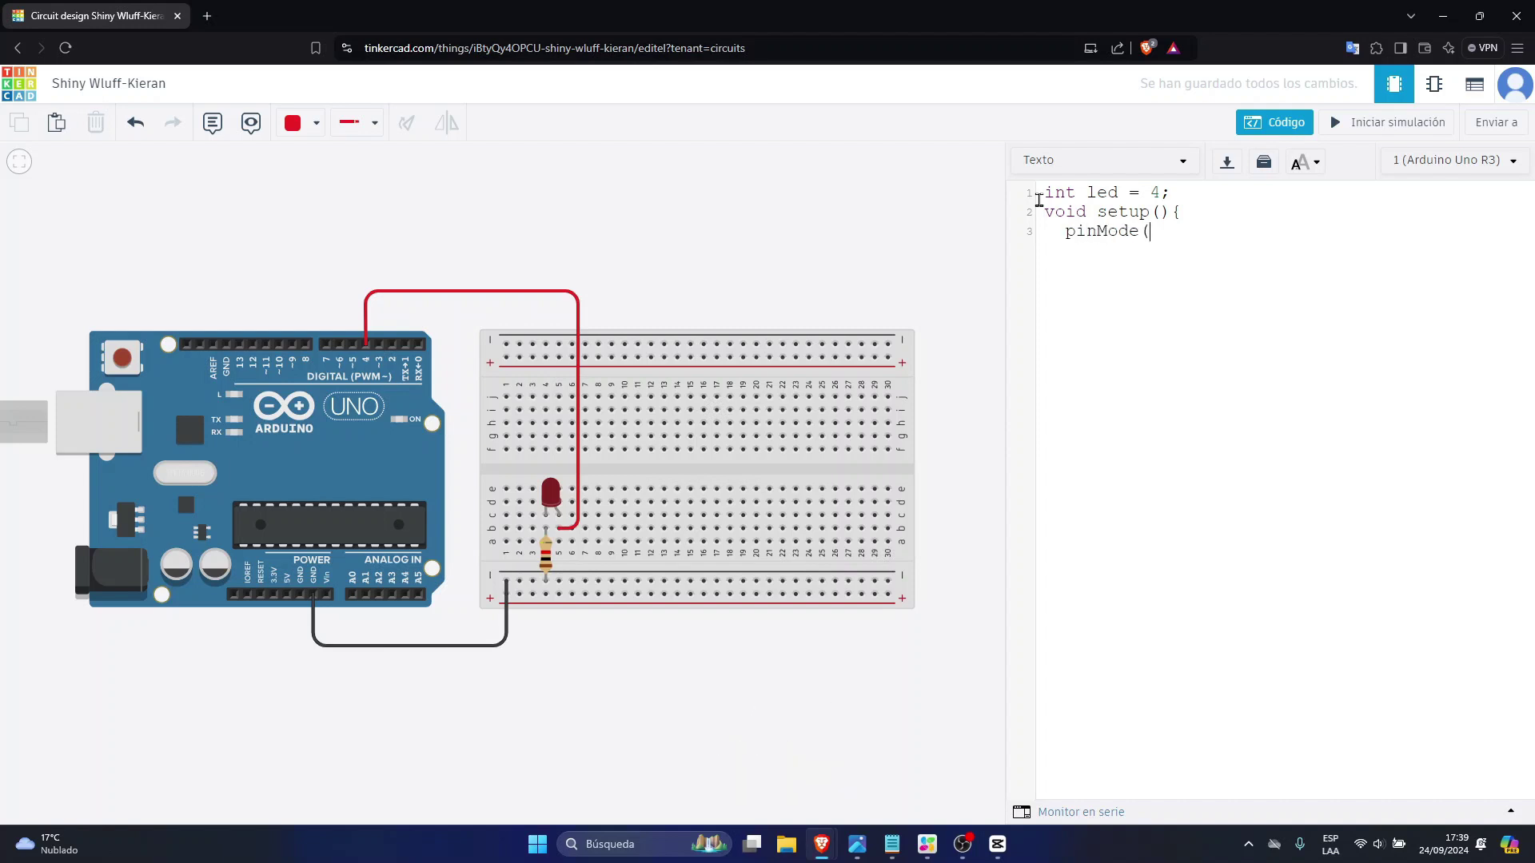
pyautogui.write('led,OUTPU')
pyautogui.press('BackSpace')
pyautogui.press('BackSpace')
pyautogui.write('PUT')
pyautogui.write('OI')
pyautogui.press('BackSpace')
pyautogui.press('BackSpace')
pyautogui.press('BackSpace')
pyautogui.press('capslock')
# Start a void loop() function with the statements digitalWrite(led,HIGH); and delay(1000);
pyautogui.write('void loop(){')
pyautogui.press('Return')
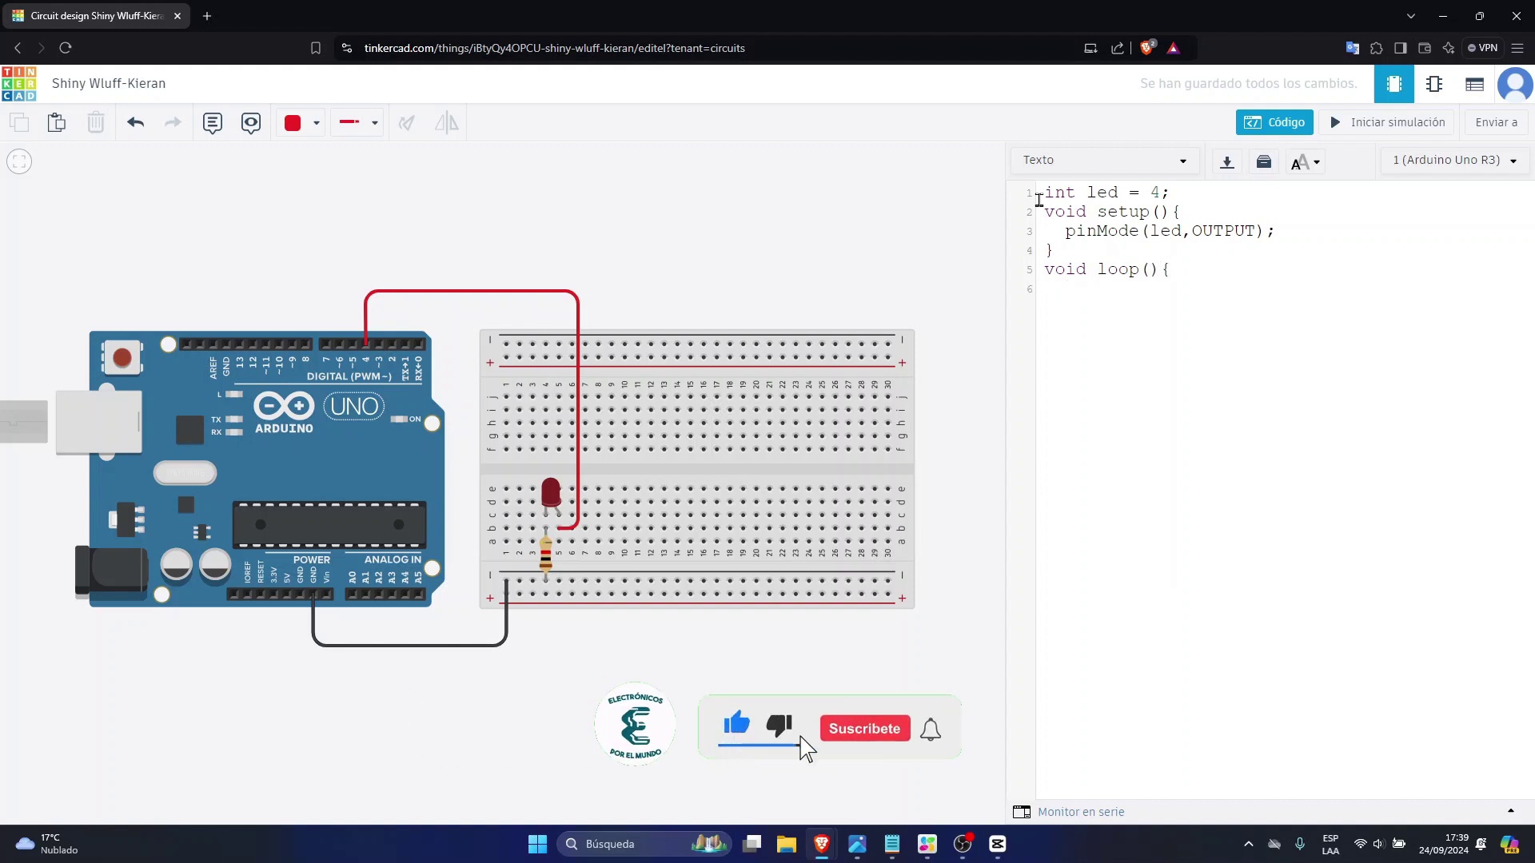
pyautogui.write('digital')
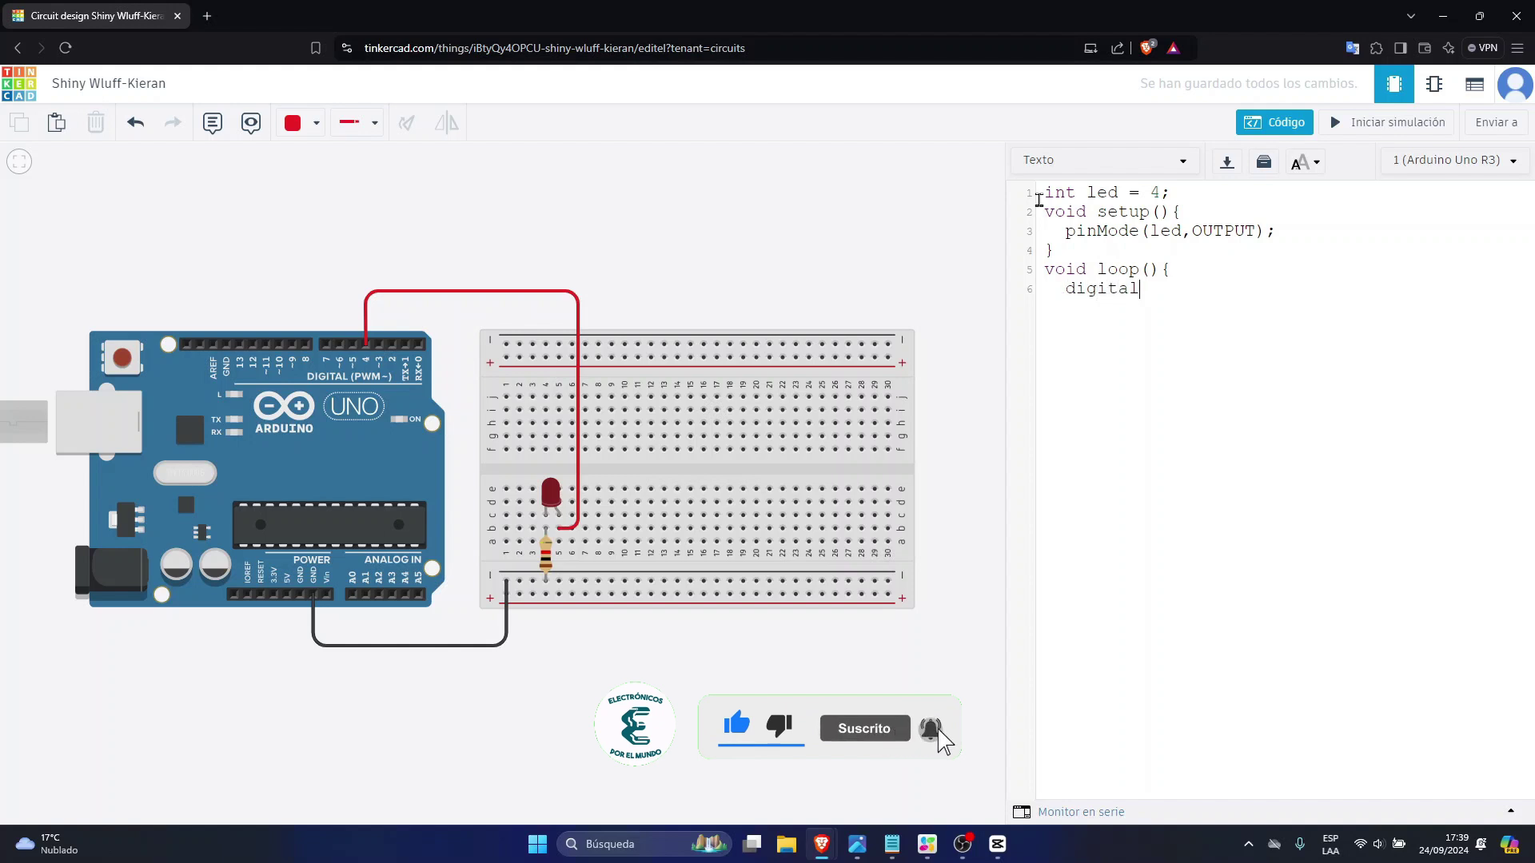
pyautogui.write('Write')
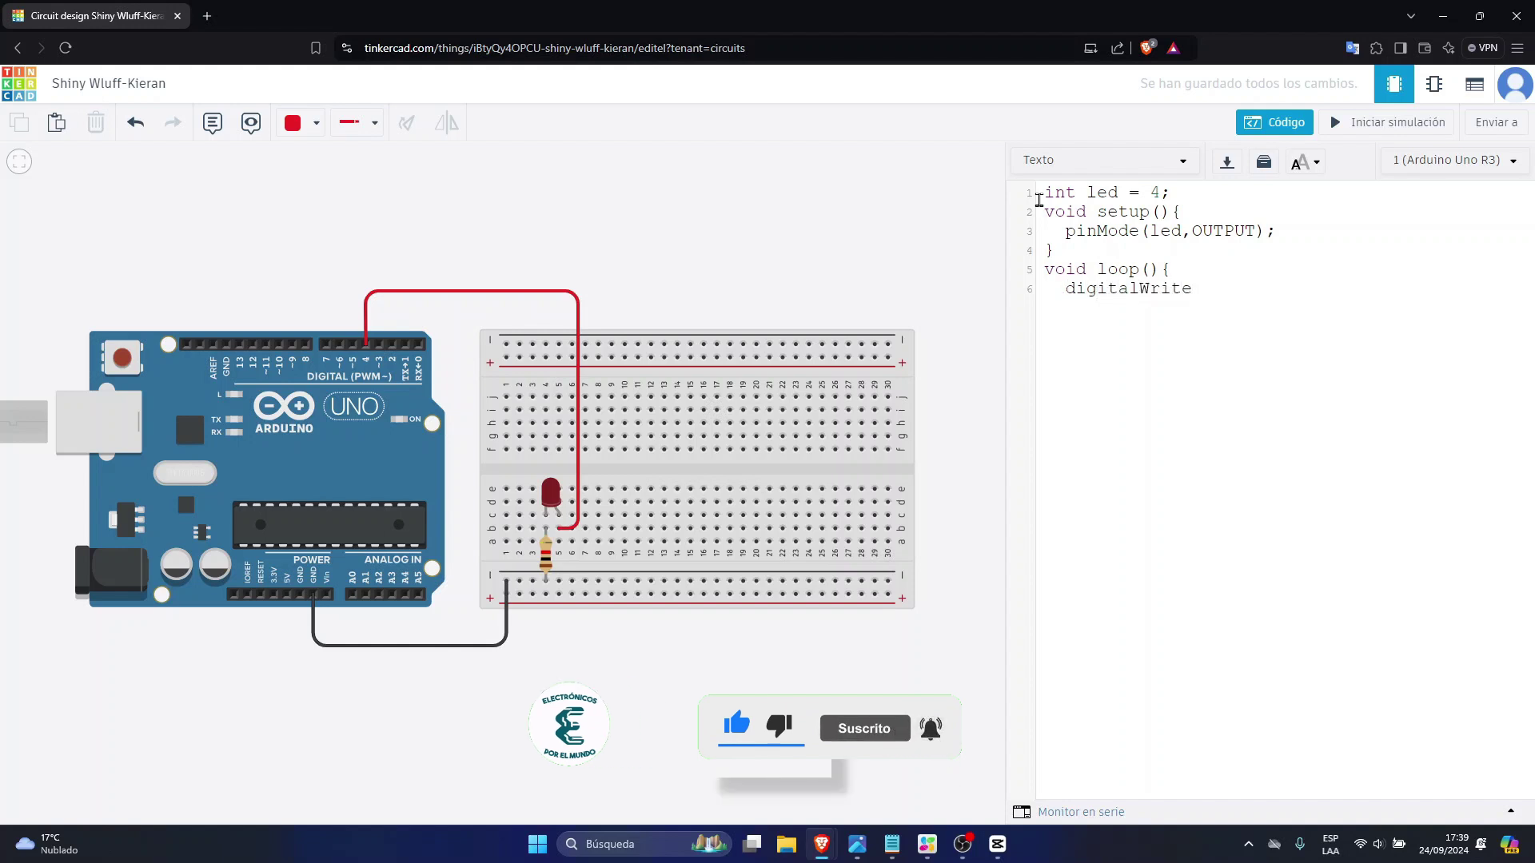
pyautogui.write('(')
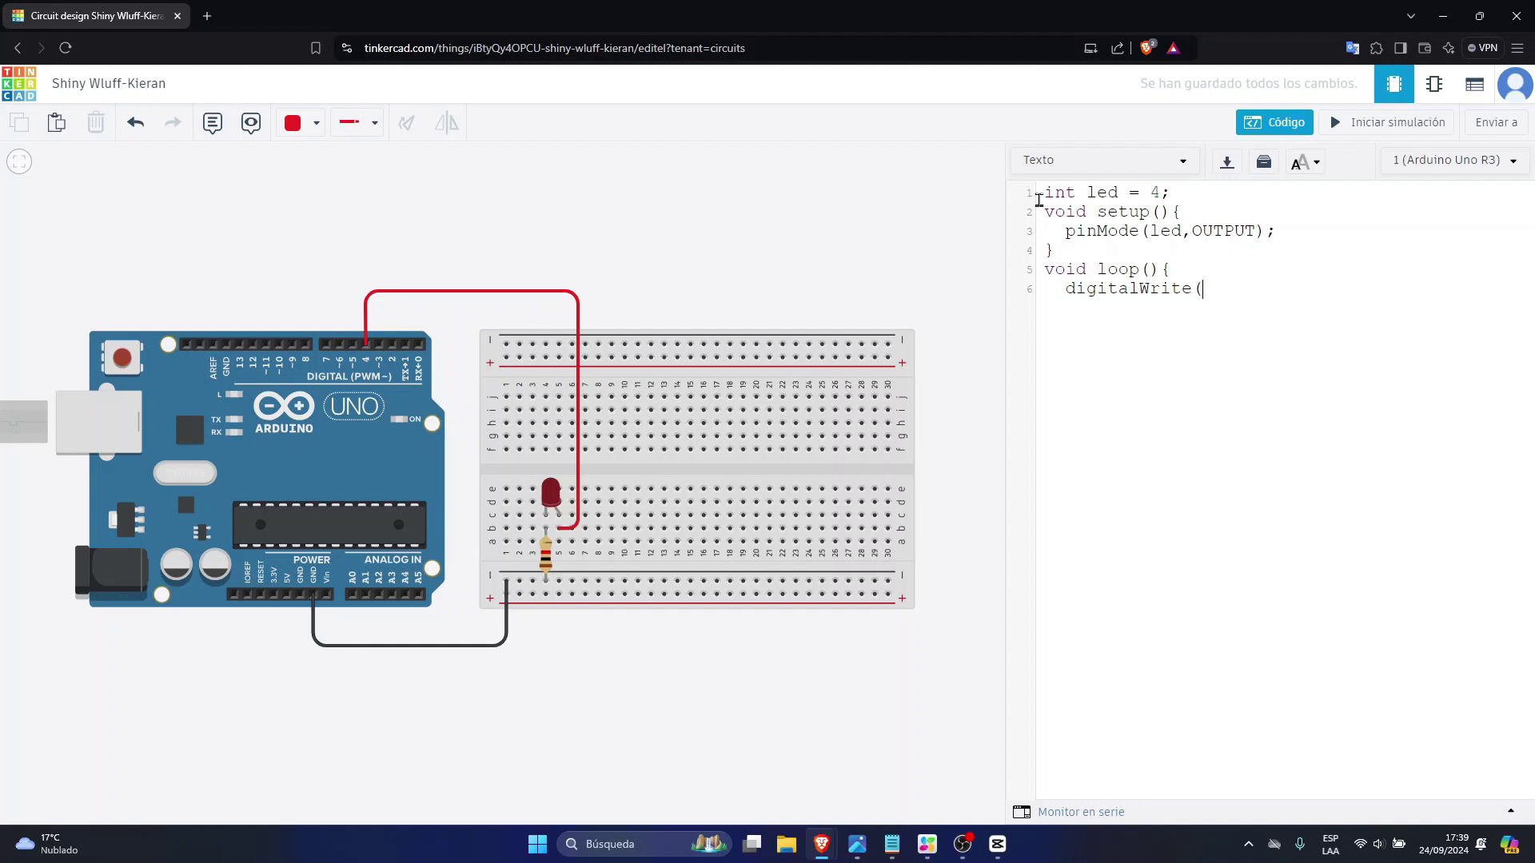
pyautogui.write('led')
pyautogui.write(',')
pyautogui.press('capslock')
pyautogui.write('HIGH);')
pyautogui.press('capslock')
pyautogui.write('de')
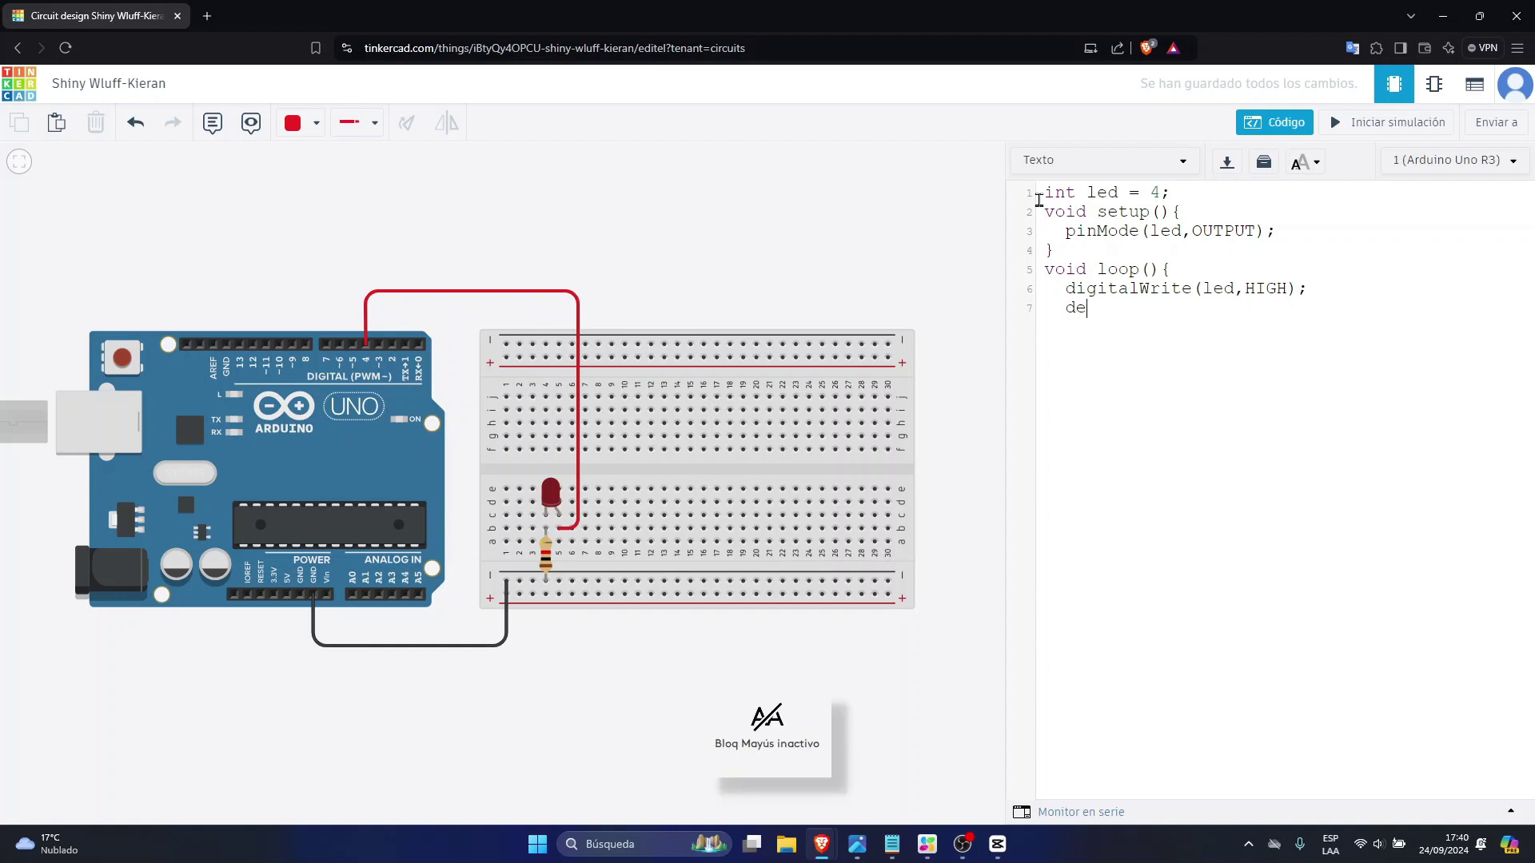
pyautogui.write('lay(1000')
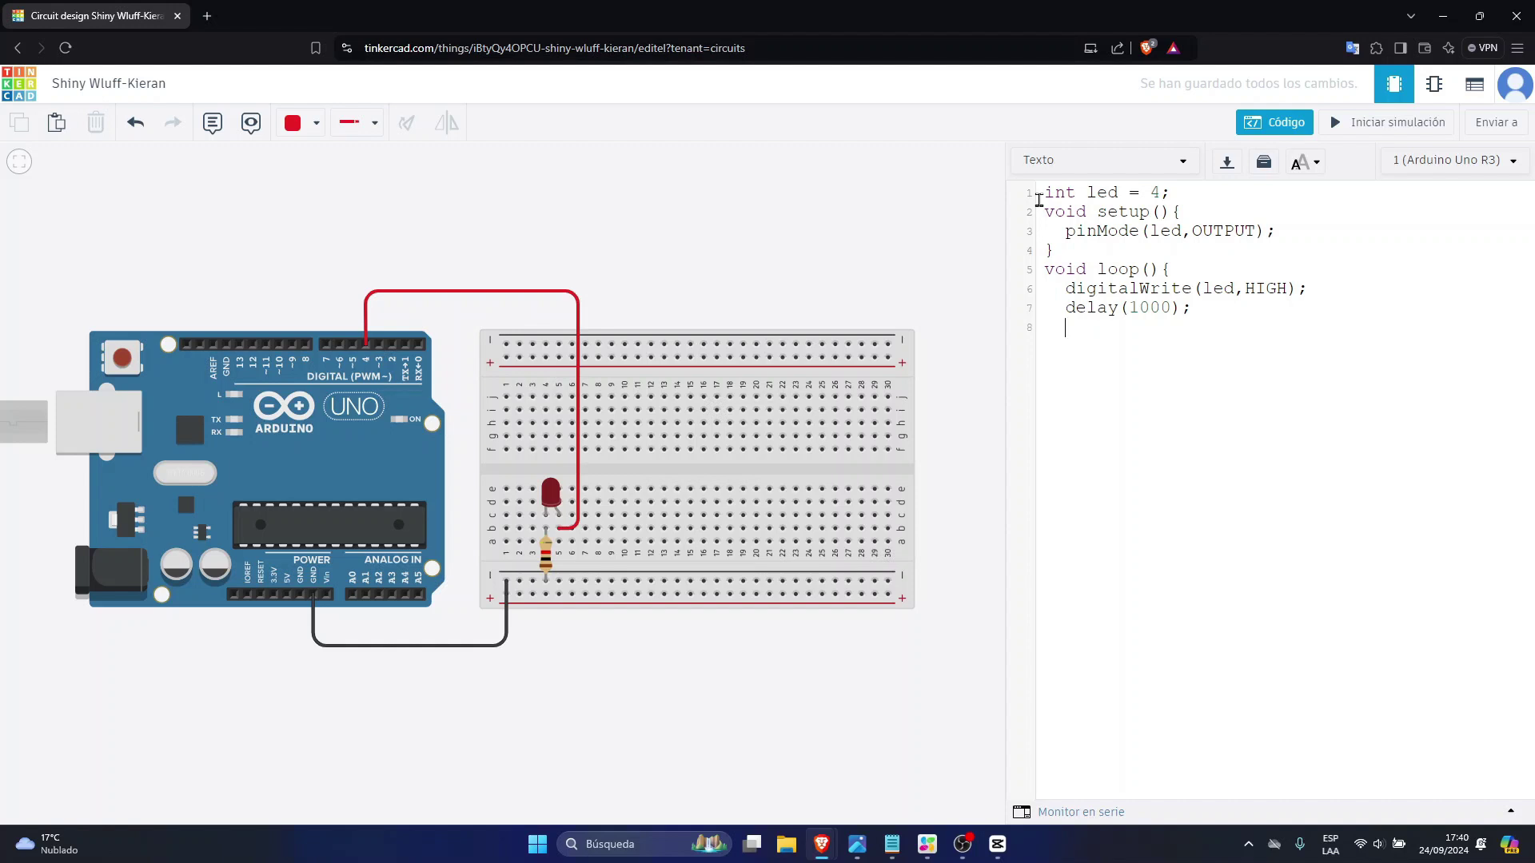
# Add the statement digitalWrite(led,LOW); after the delay in the loop function
pyautogui.write('digital')
pyautogui.press('capslock')
pyautogui.write('W')
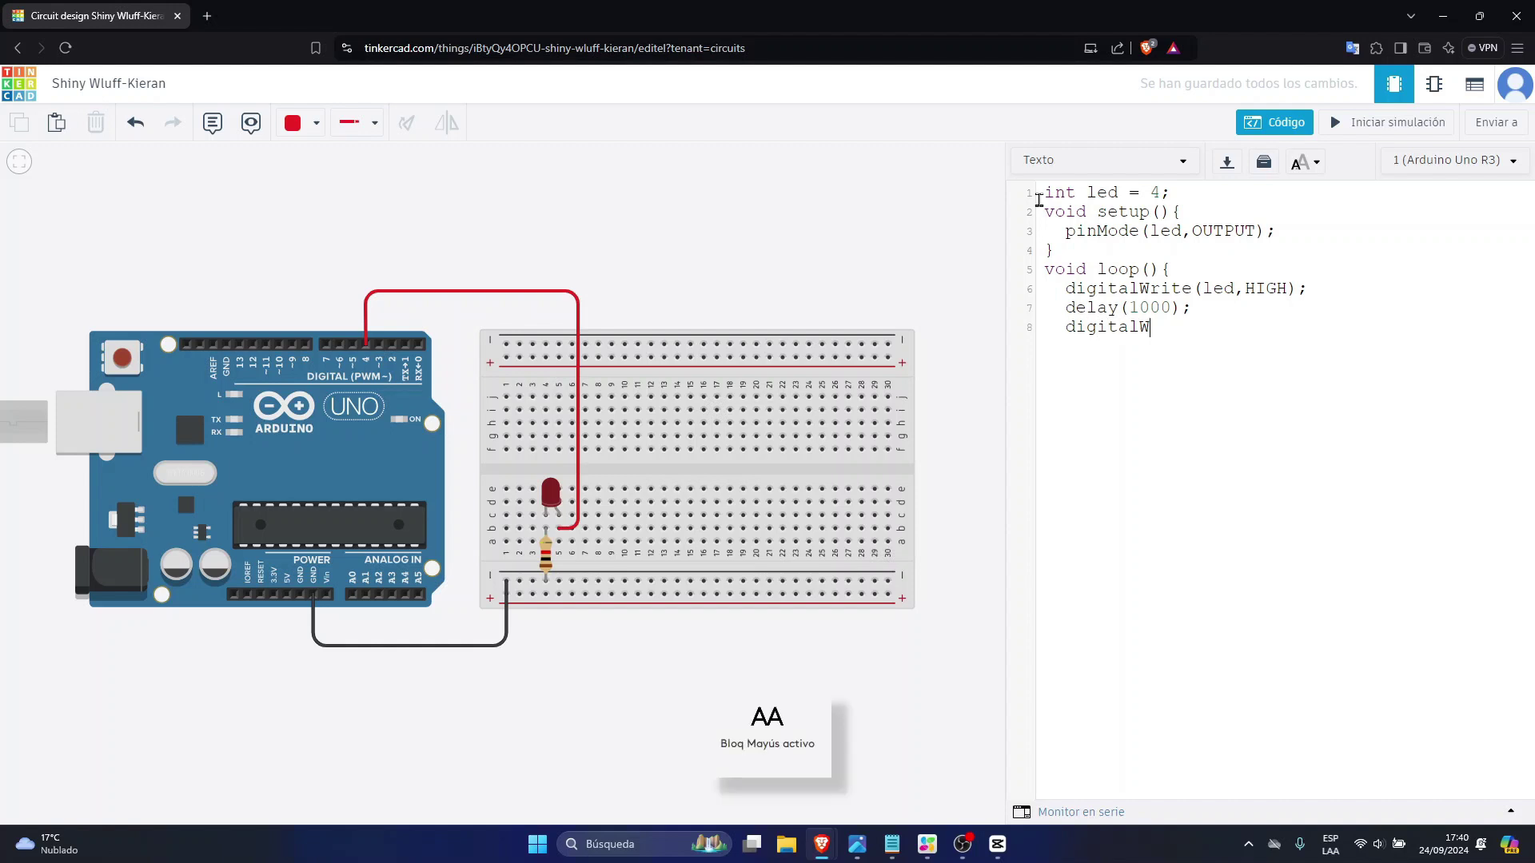
pyautogui.press('capslock')
pyautogui.write('rite(')
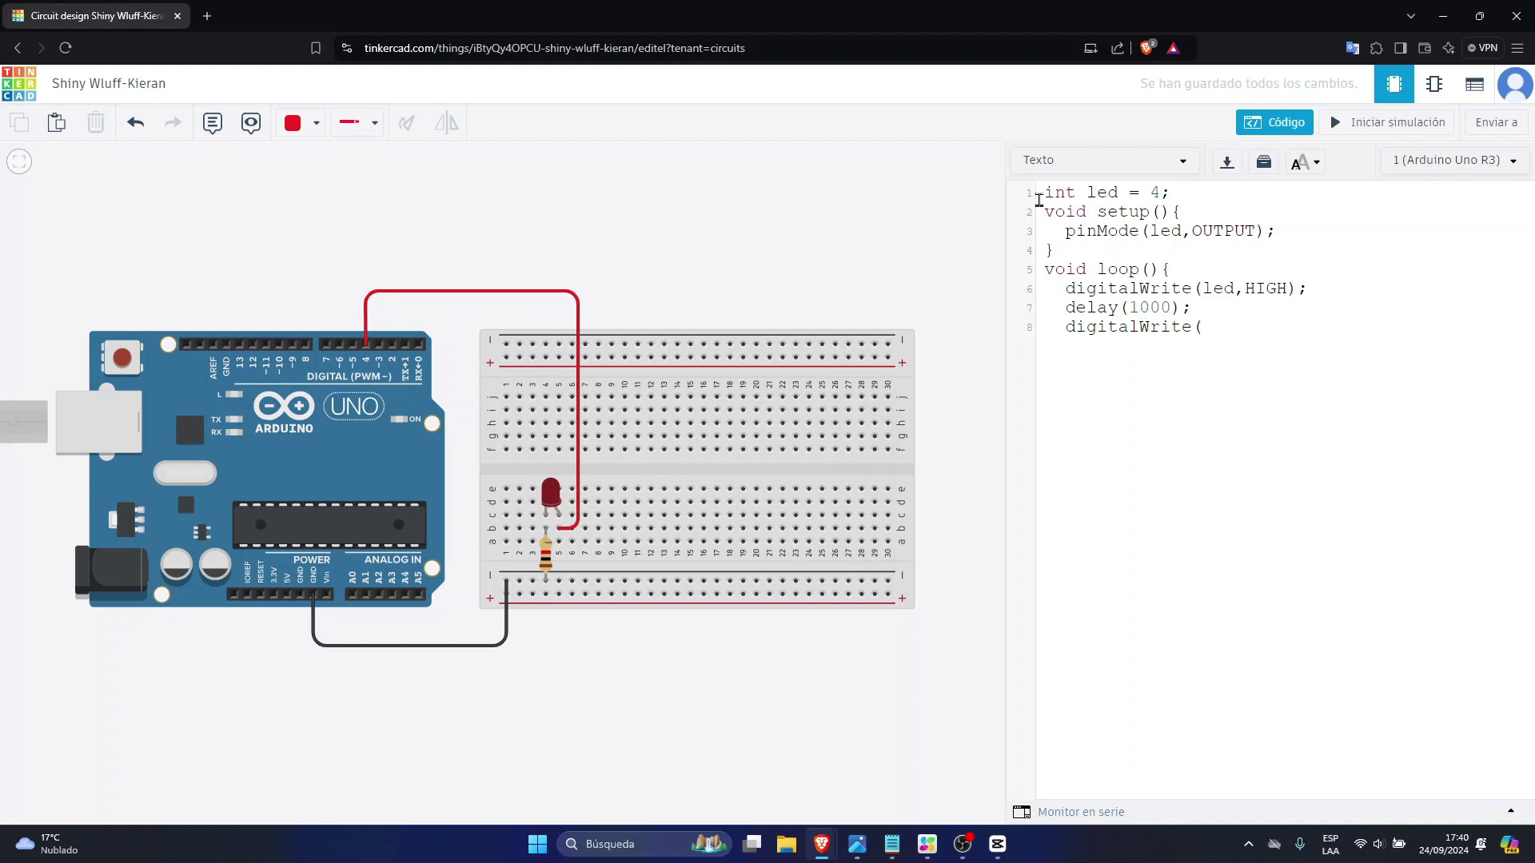
pyautogui.press('capslock')
pyautogui.press('capslock')
pyautogui.write('led,')
pyautogui.press('capslock')
pyautogui.write('L')
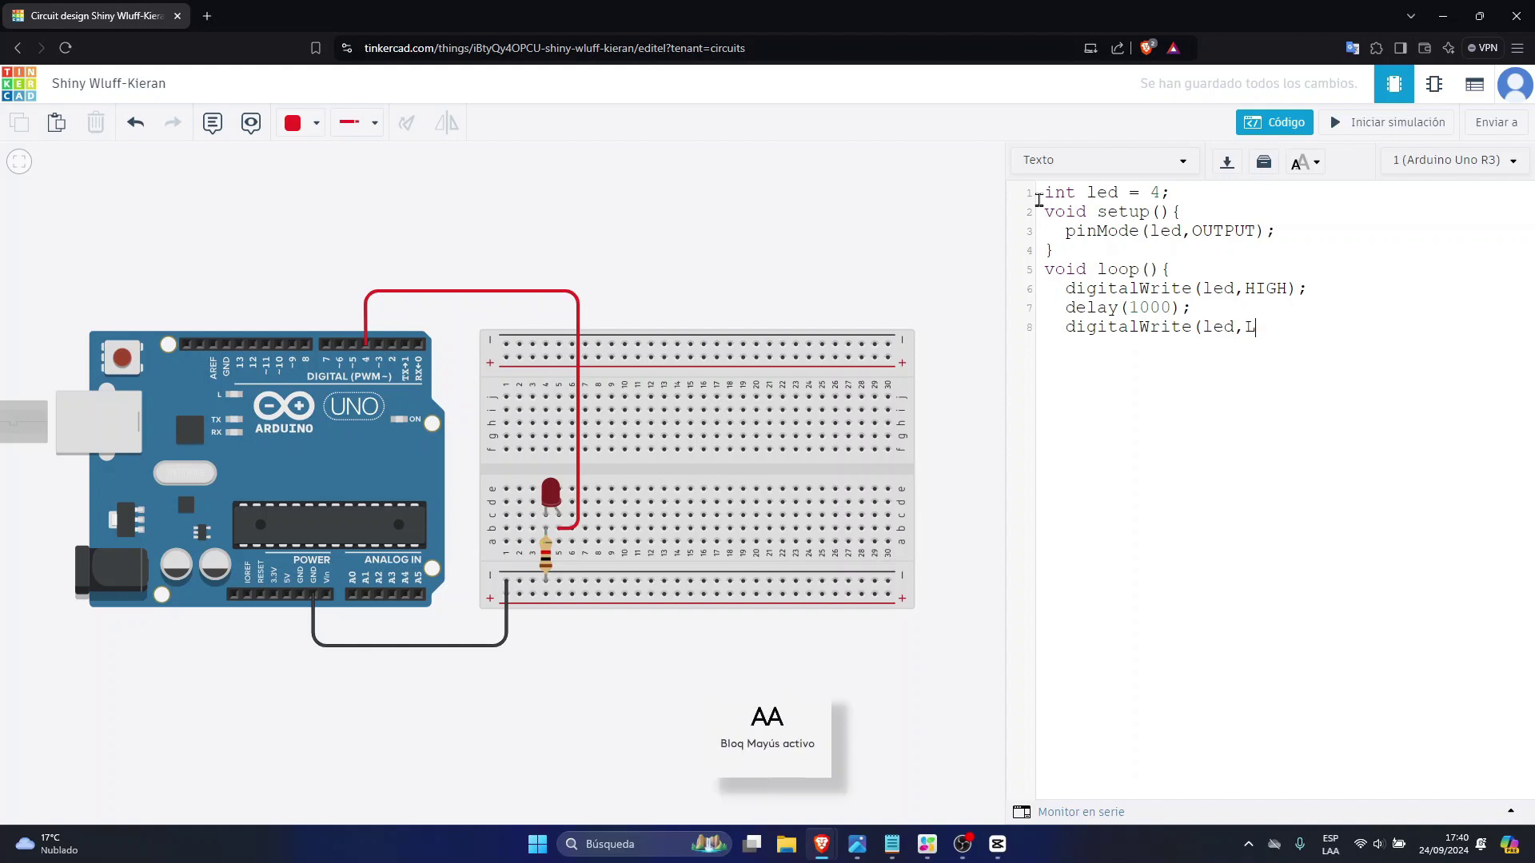
pyautogui.write('OW);')
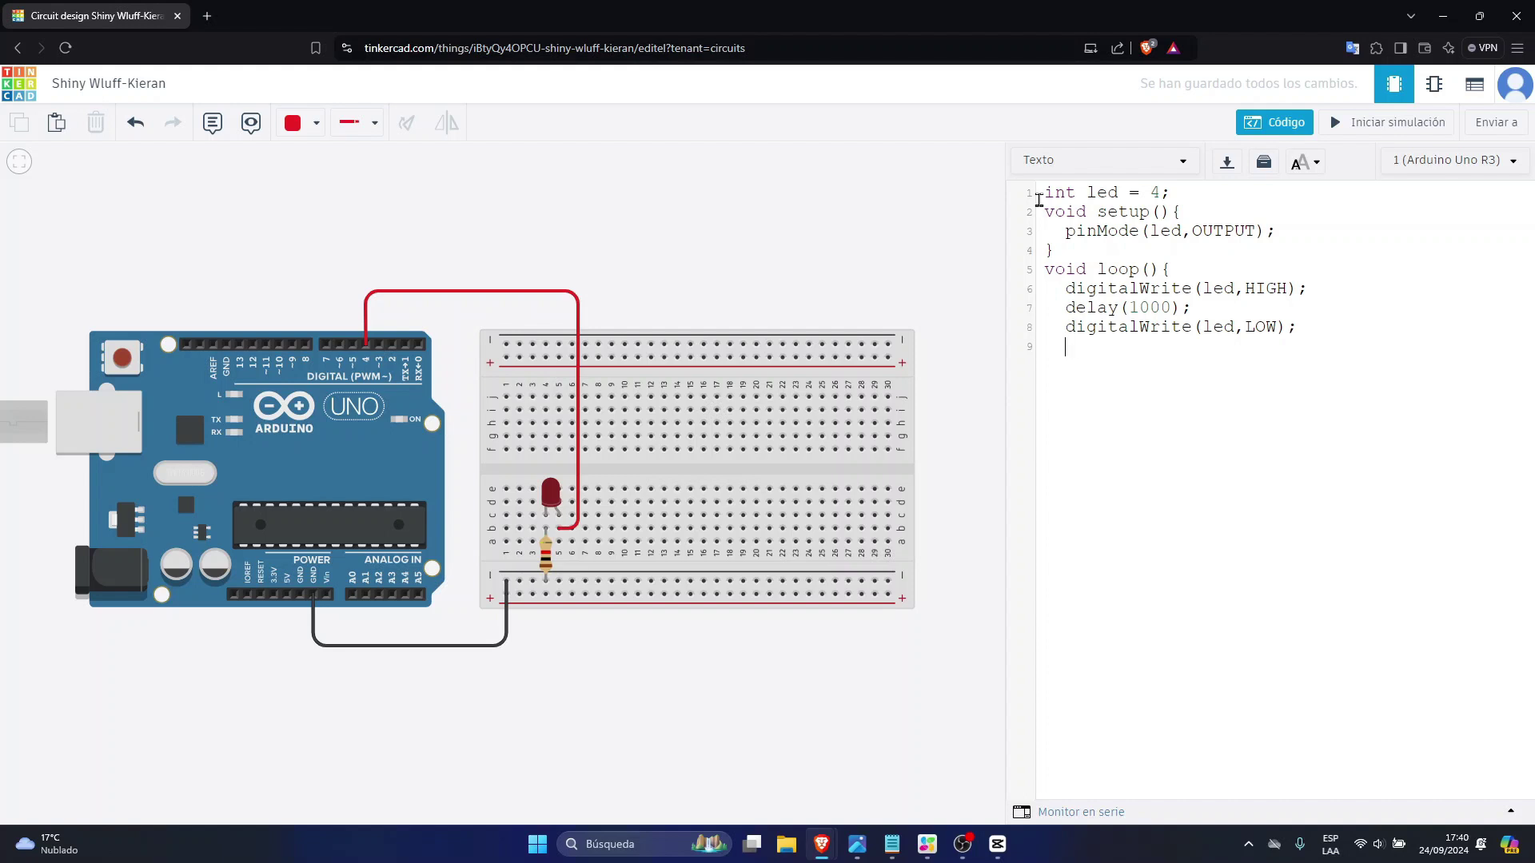
# Finish the loop function with a second delay(1000); and its closing brace
pyautogui.press('capslock')
pyautogui.write('dela')
pyautogui.write('y(1000')
pyautogui.write(');')
pyautogui.write('}')
pyautogui.moveTo(1114, 387); pyautogui.dragTo(1037, 186)
pyautogui.click(1188, 393)
# Run the simulation to check the LED's blinking, dismiss the debugger help, and stop the simulation
pyautogui.click(1380, 128)
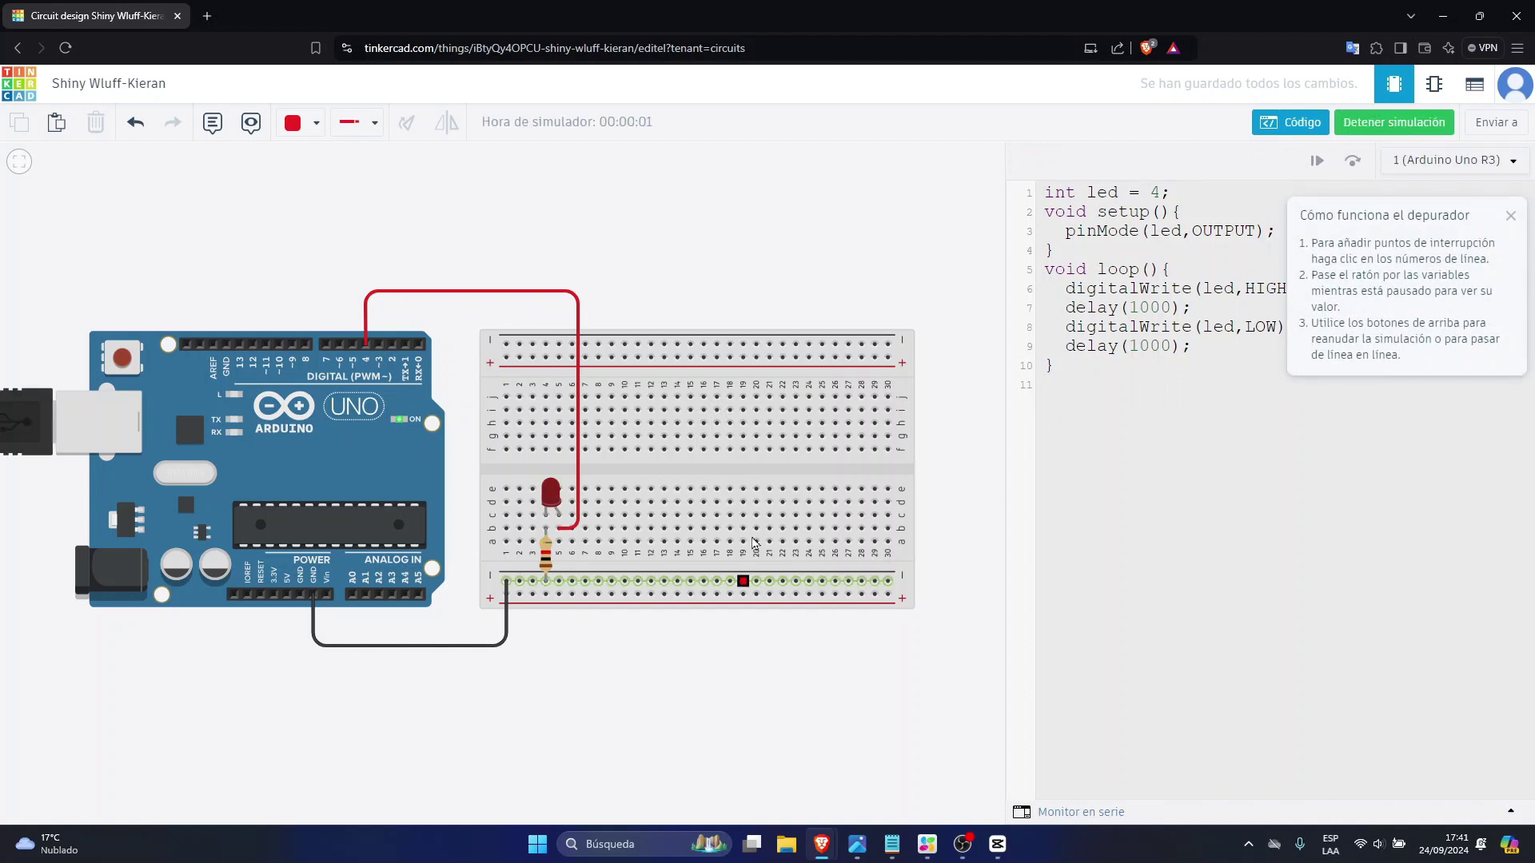
pyautogui.moveTo(698, 289); pyautogui.dragTo(751, 264, button='middle')
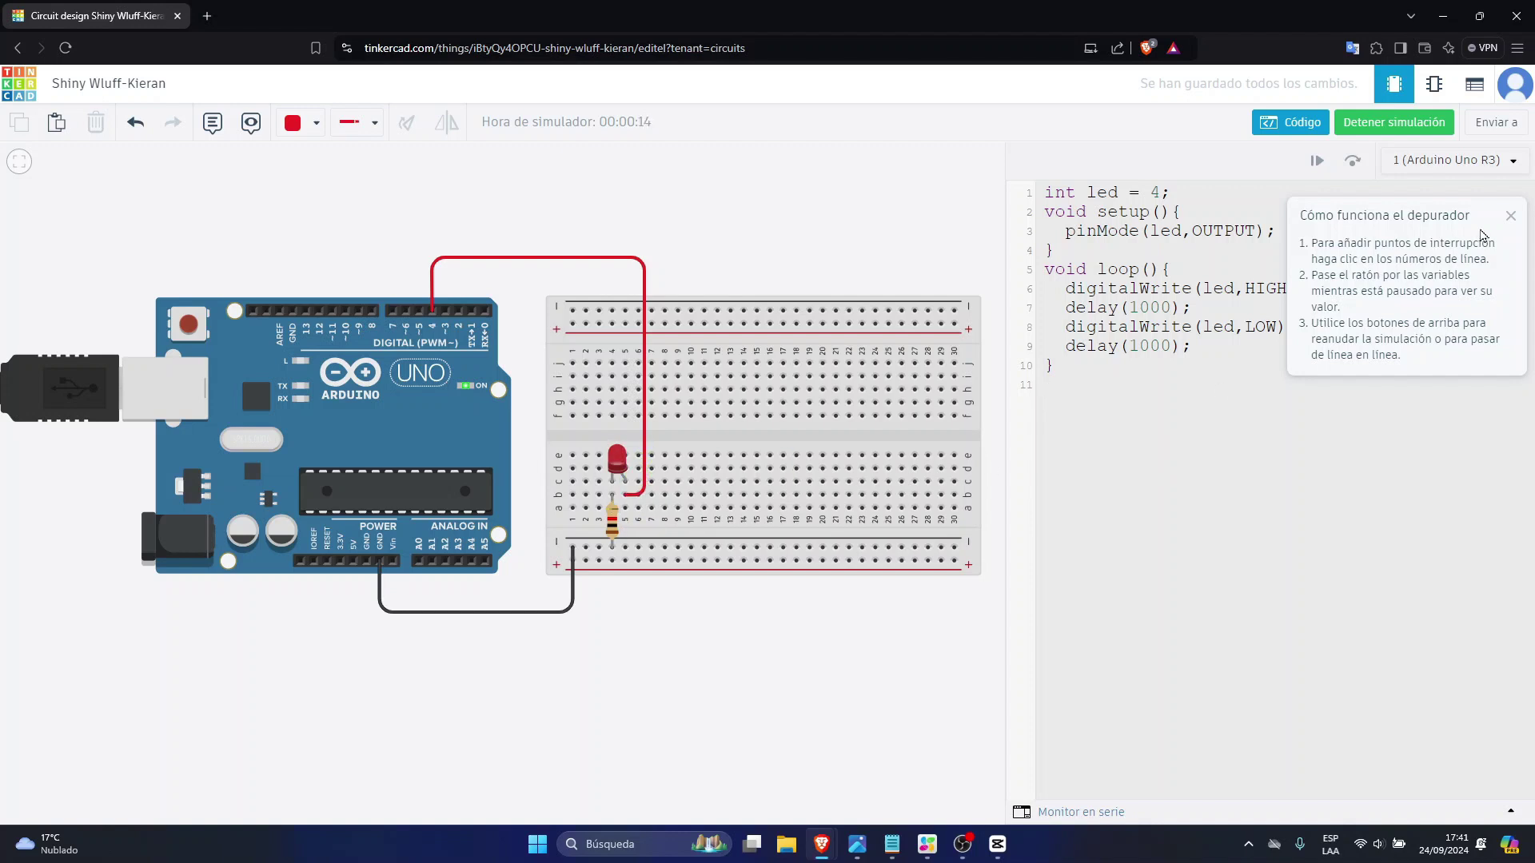
pyautogui.click(1506, 217)
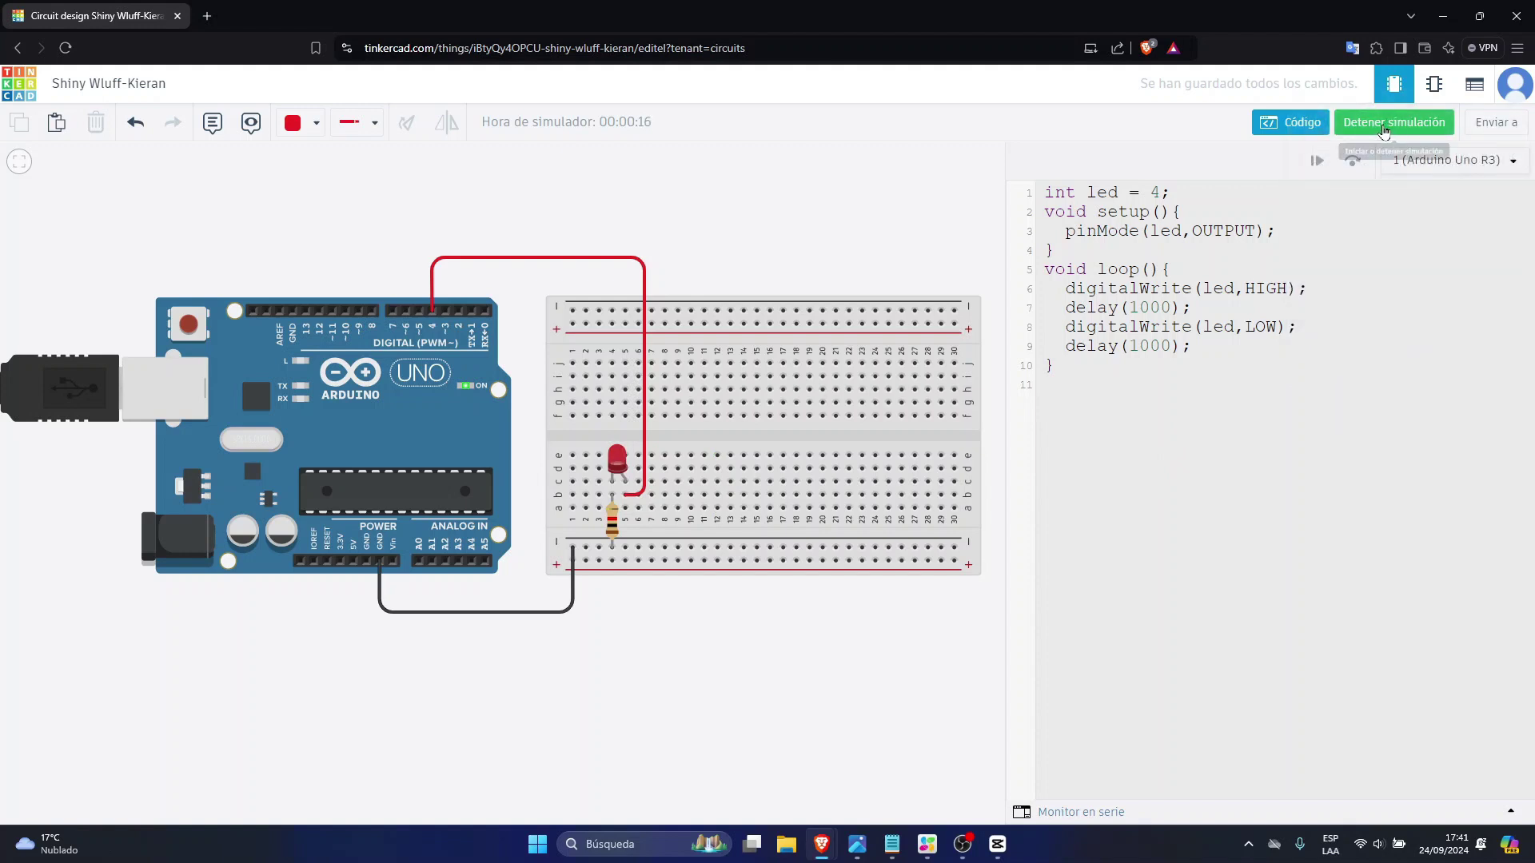
pyautogui.click(1383, 128)
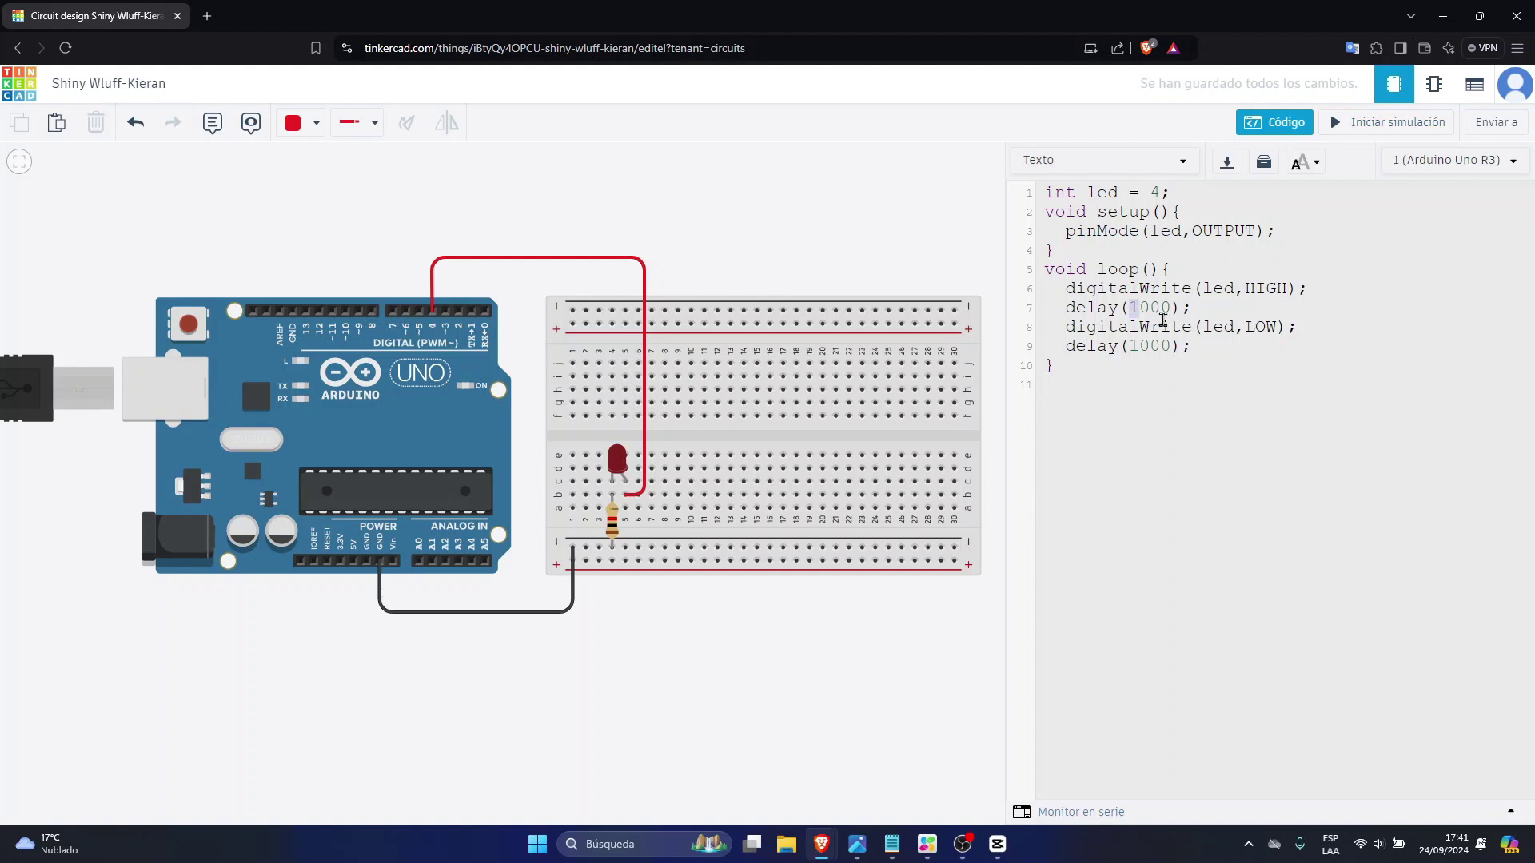
# Set the delay after digitalWrite(led,HIGH) to 3000 and run the simulation again
pyautogui.write('5')
pyautogui.press('BackSpace')
pyautogui.write('3')
pyautogui.click(1177, 357)
pyautogui.click(1383, 124)
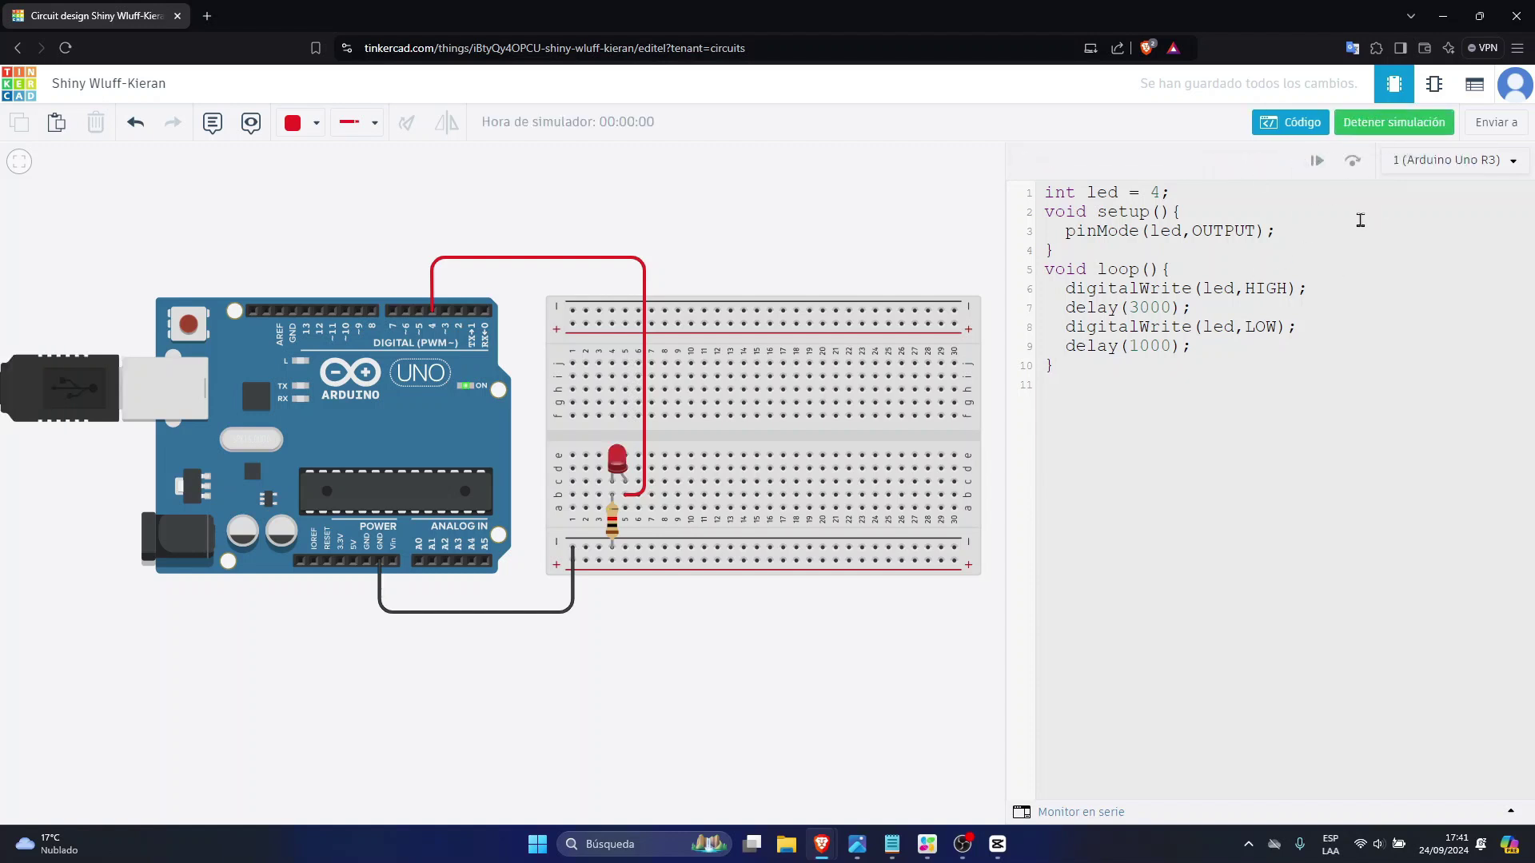
pyautogui.moveTo(612, 625); pyautogui.dragTo(634, 625)
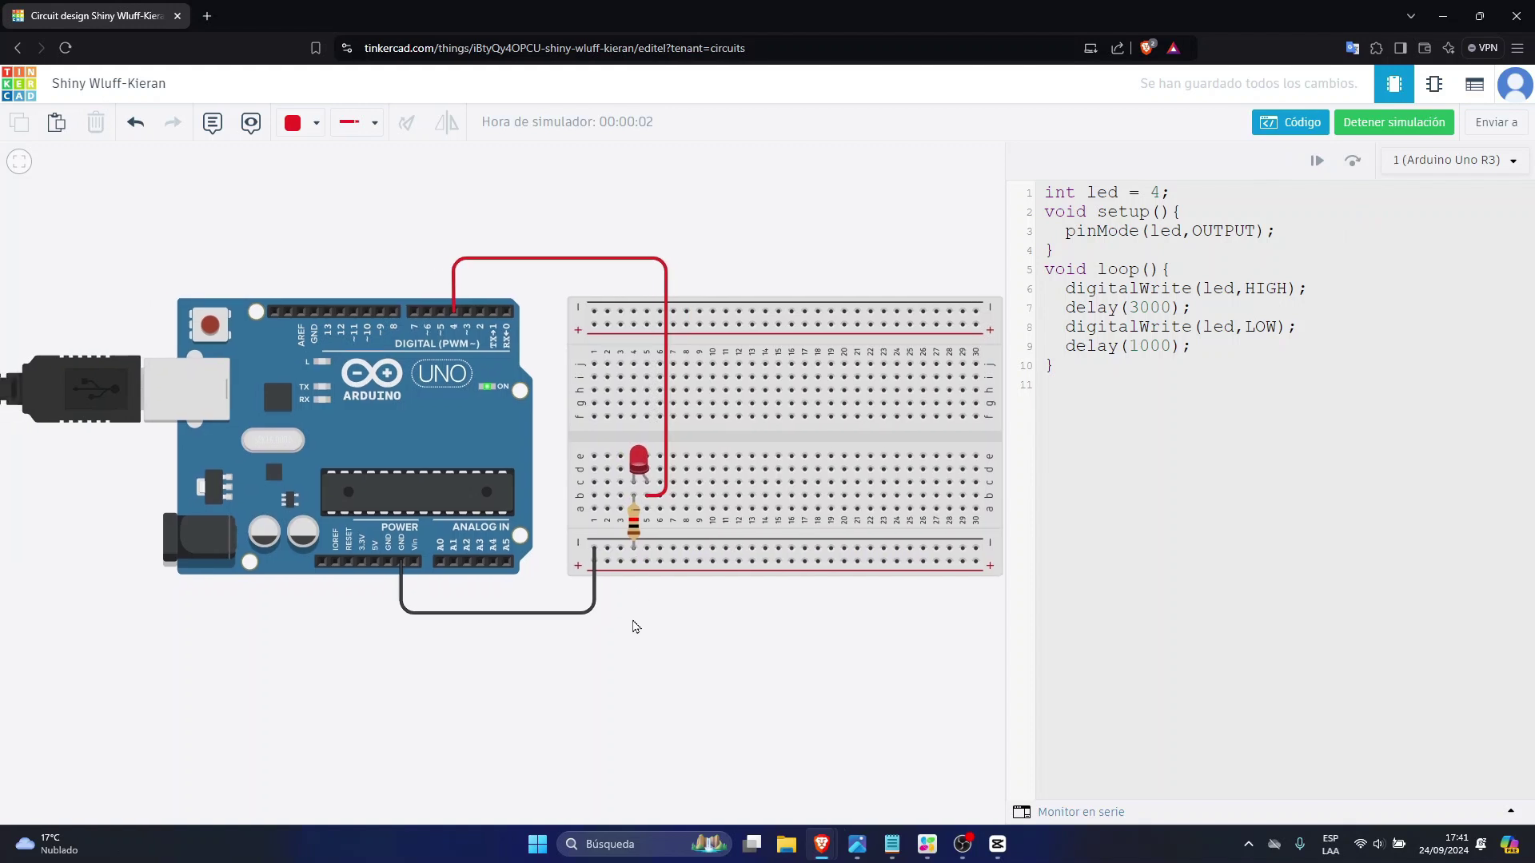